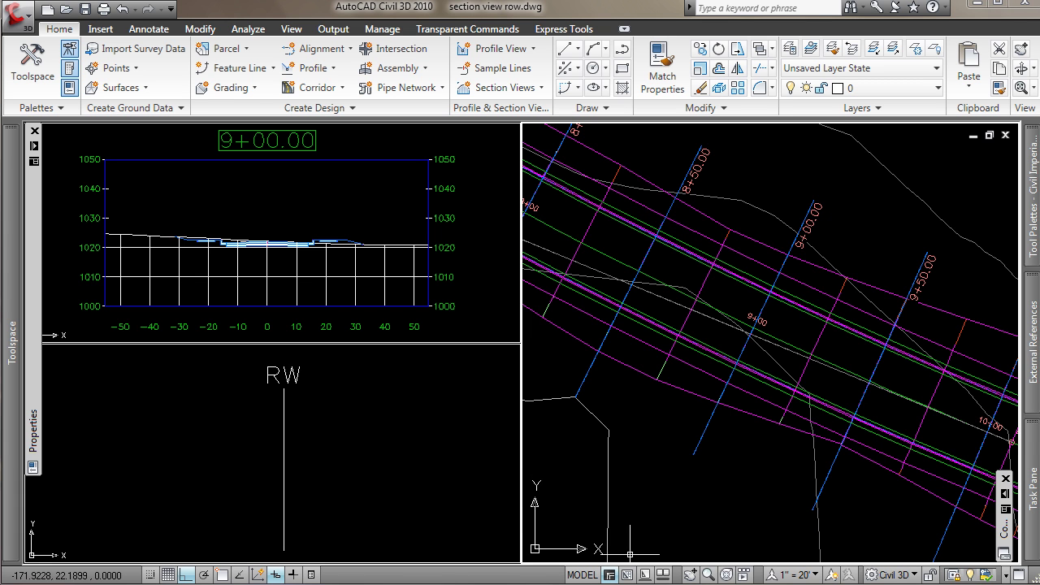
# Inspect the vertical RW line and its RW label in the lower-left viewport.
pyautogui.click(346, 439)
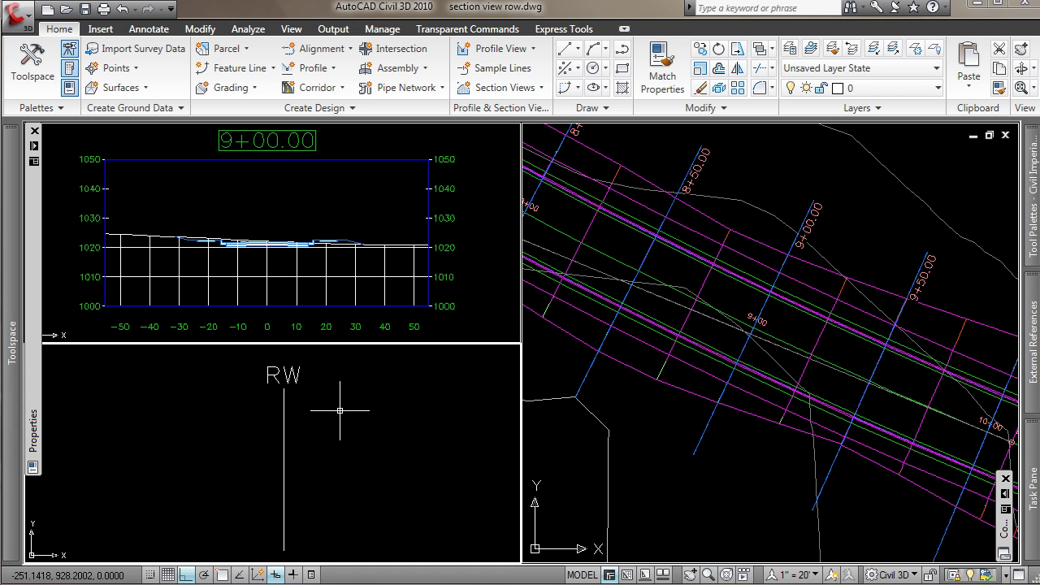
pyautogui.click(285, 413)
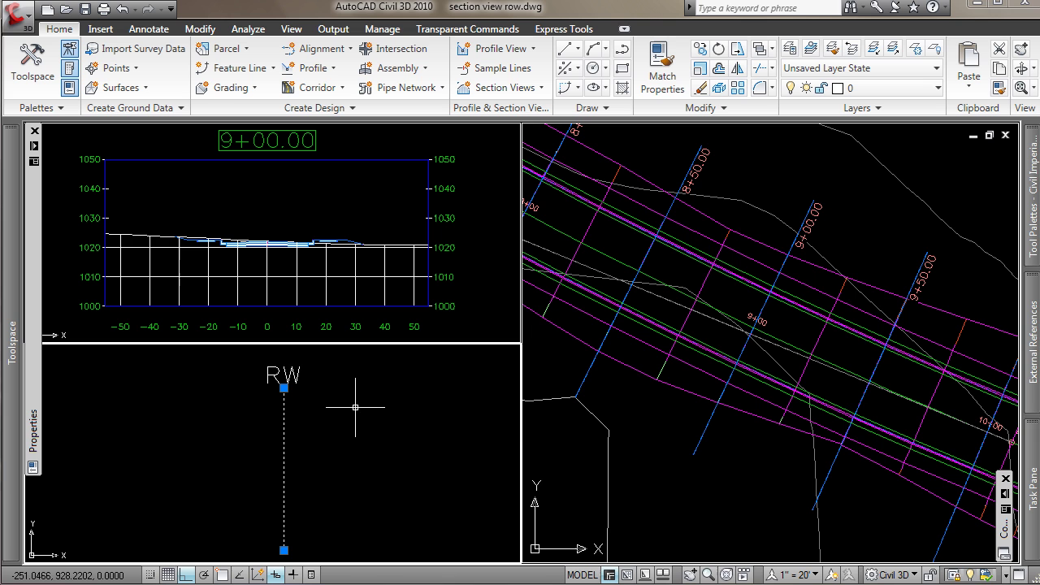
pyautogui.press('Escape')
pyautogui.click(290, 370)
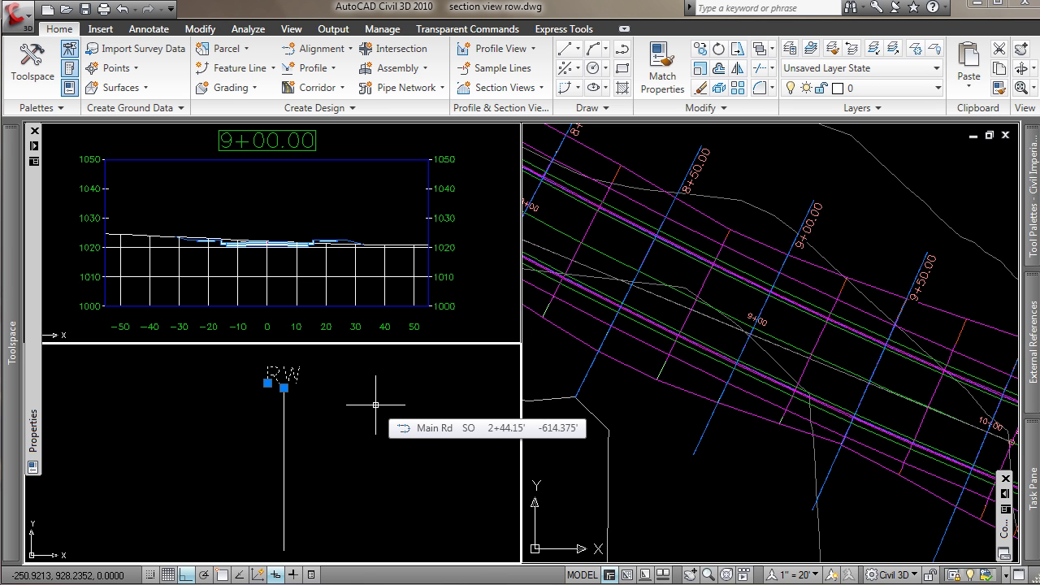
pyautogui.press('Escape')
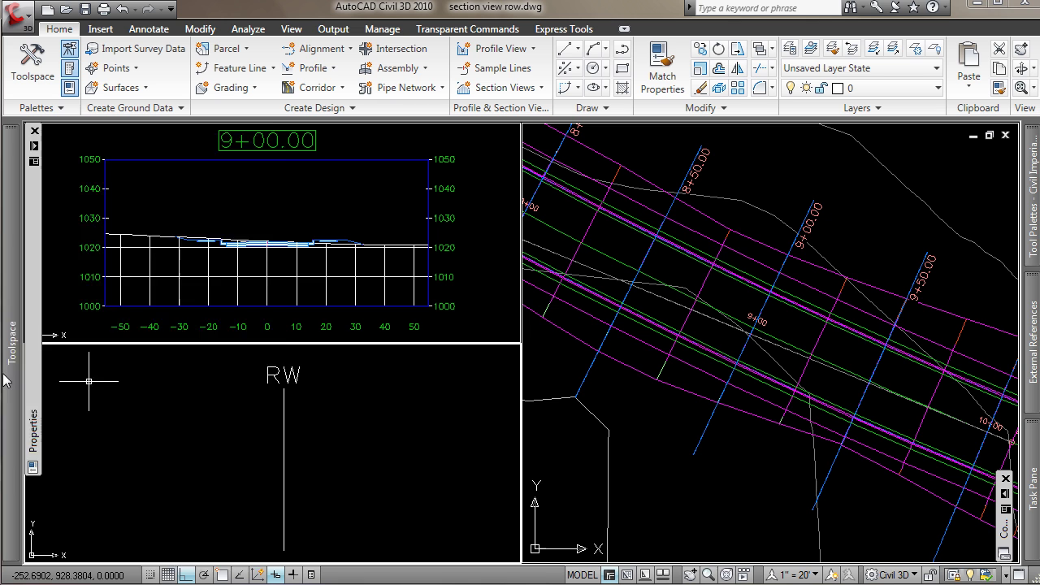
# Create a marker style named Right of Way that uses an AutoCAD BLOCK symbol.
pyautogui.moveTo(10, 379)
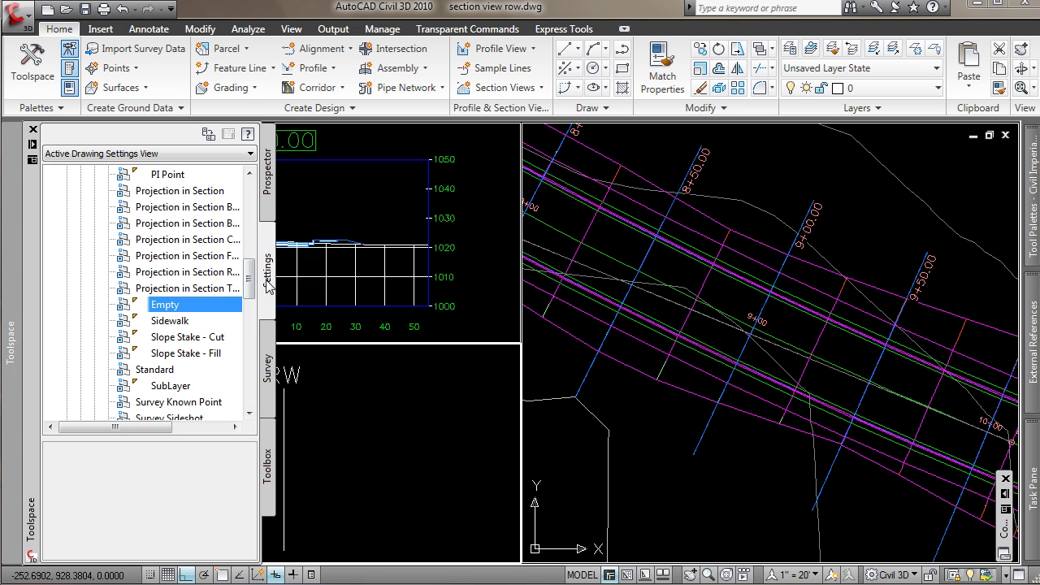
pyautogui.moveTo(251, 279); pyautogui.dragTo(251, 200)
pyautogui.click(95, 224)
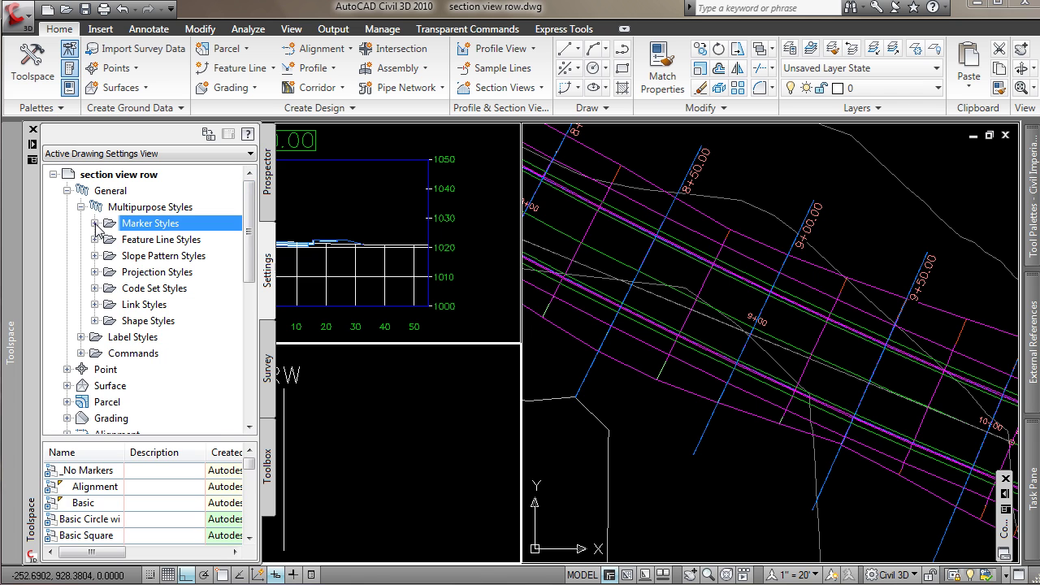
pyautogui.rightClick(143, 228)
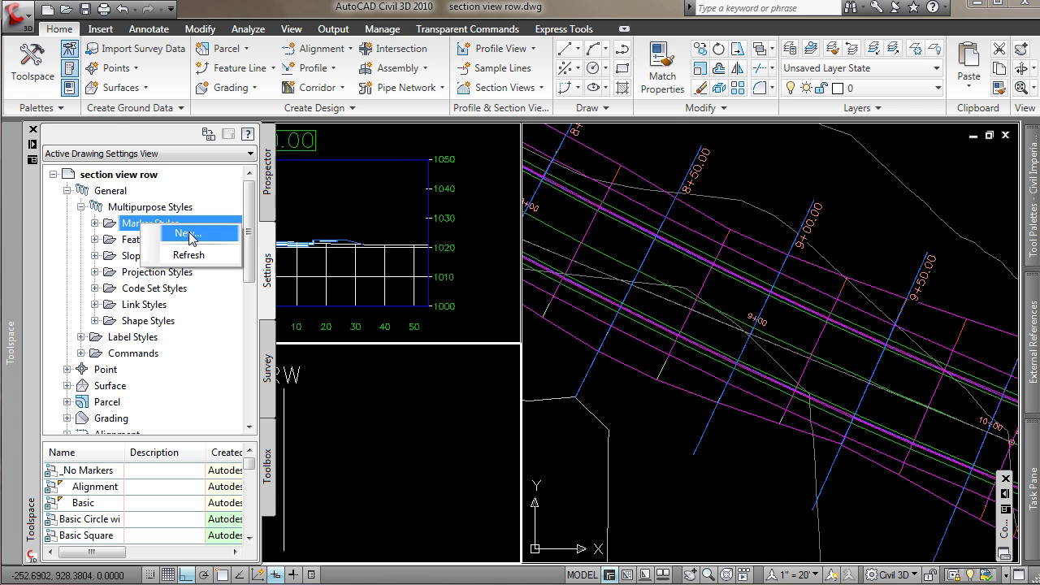
pyautogui.click(193, 235)
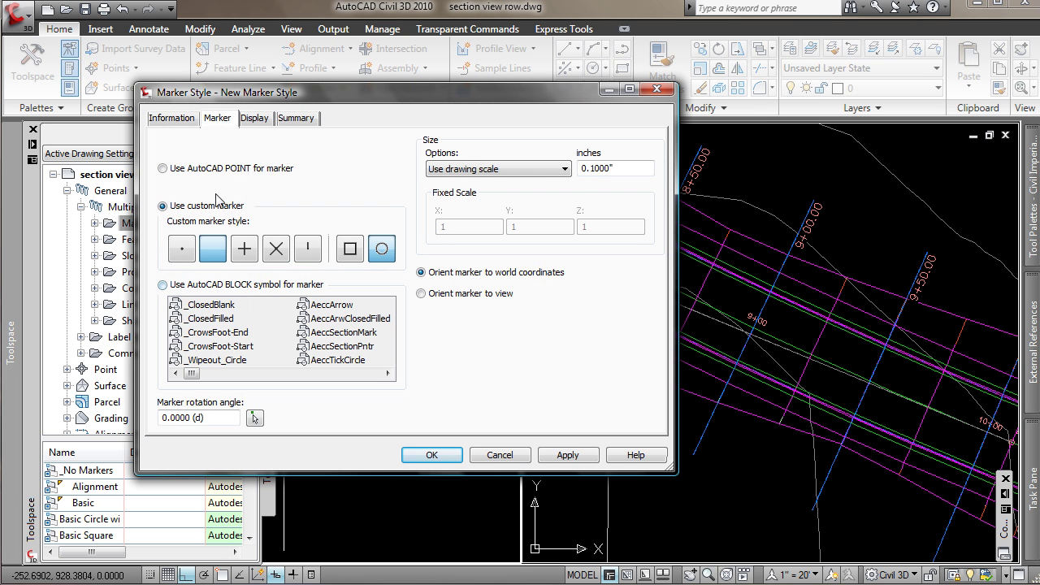
pyautogui.click(186, 122)
pyautogui.moveTo(241, 156); pyautogui.dragTo(155, 156)
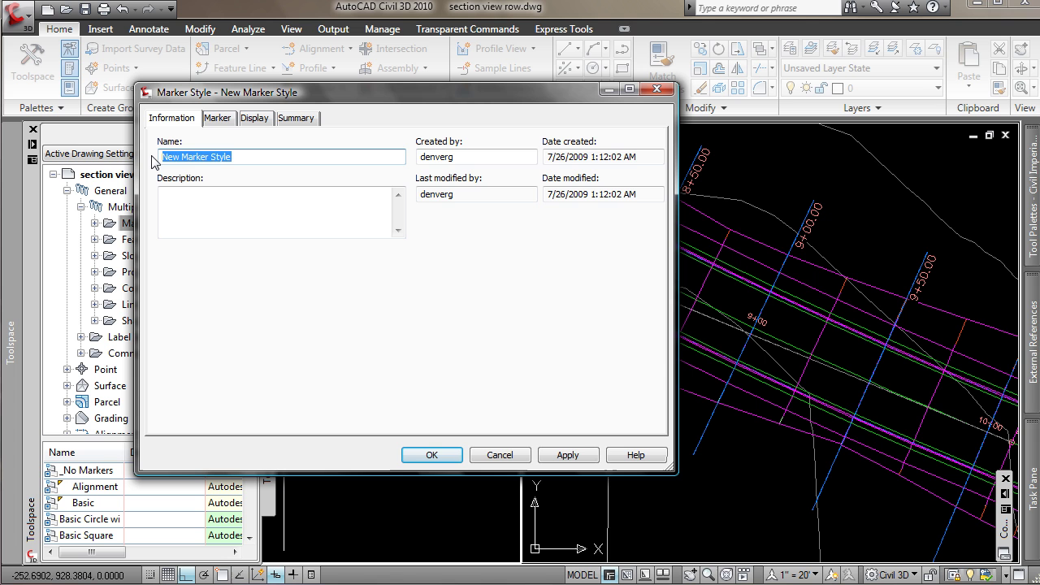
pyautogui.write('Right of Way')
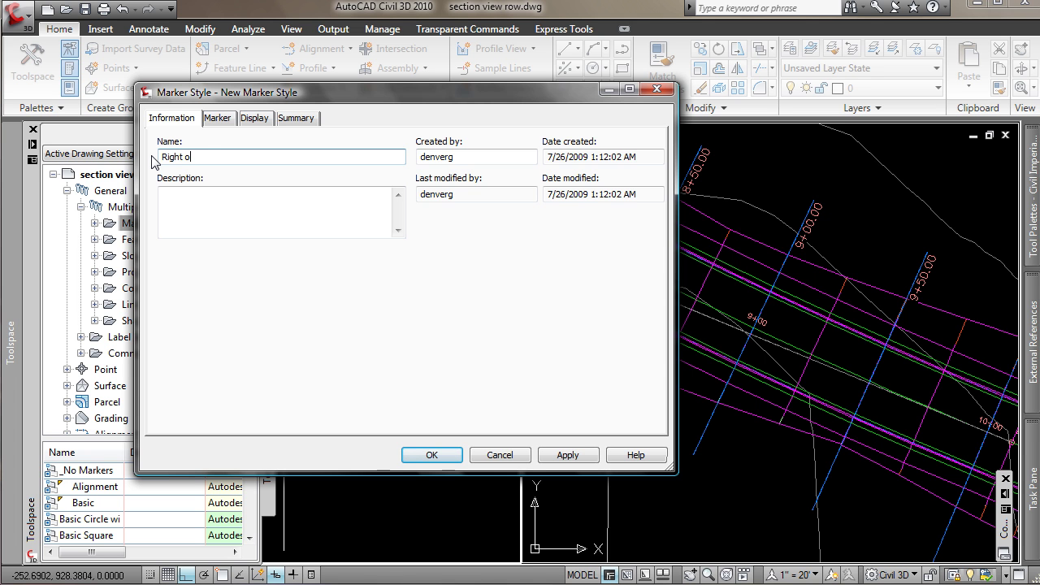
pyautogui.click(216, 120)
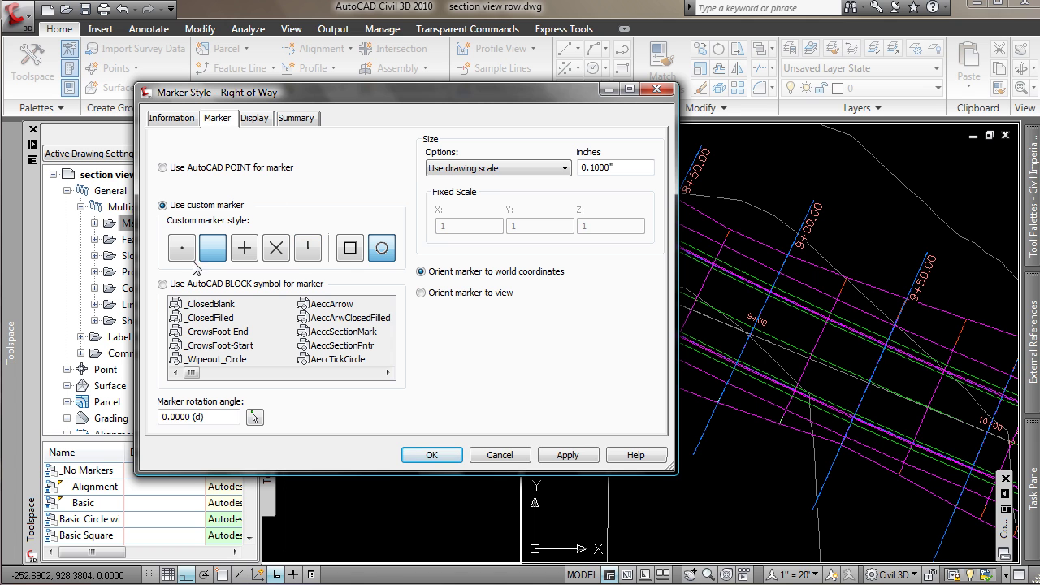
pyautogui.click(162, 283)
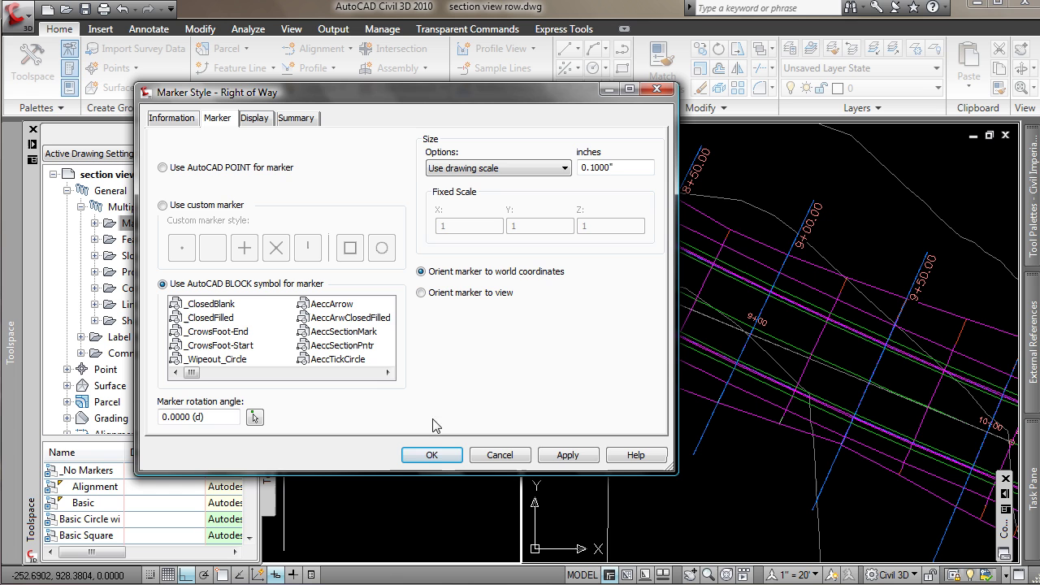
pyautogui.click(435, 459)
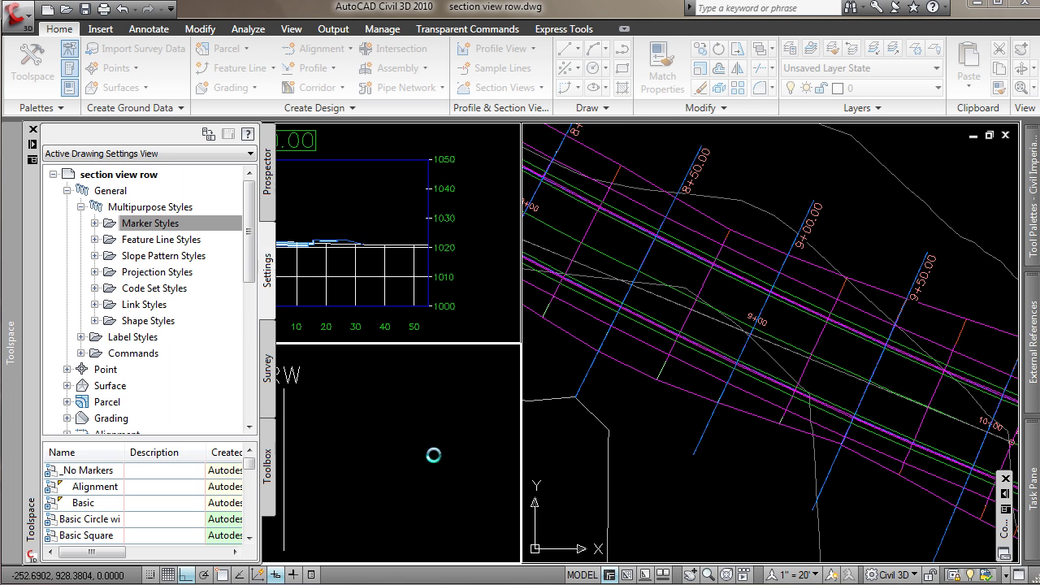
pyautogui.moveTo(485, 449); pyautogui.dragTo(341, 392, button='middle')
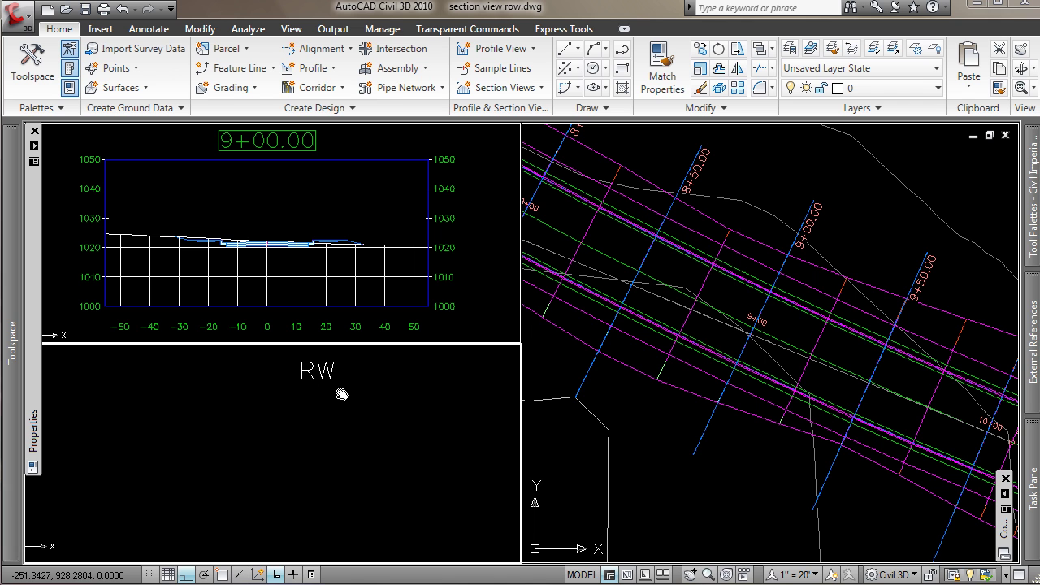
# Define block ROW from the RW line and label, based at the line's bottom endpoint, described 'Right of Way Marker'.
pyautogui.click(351, 374)
pyautogui.click(301, 412)
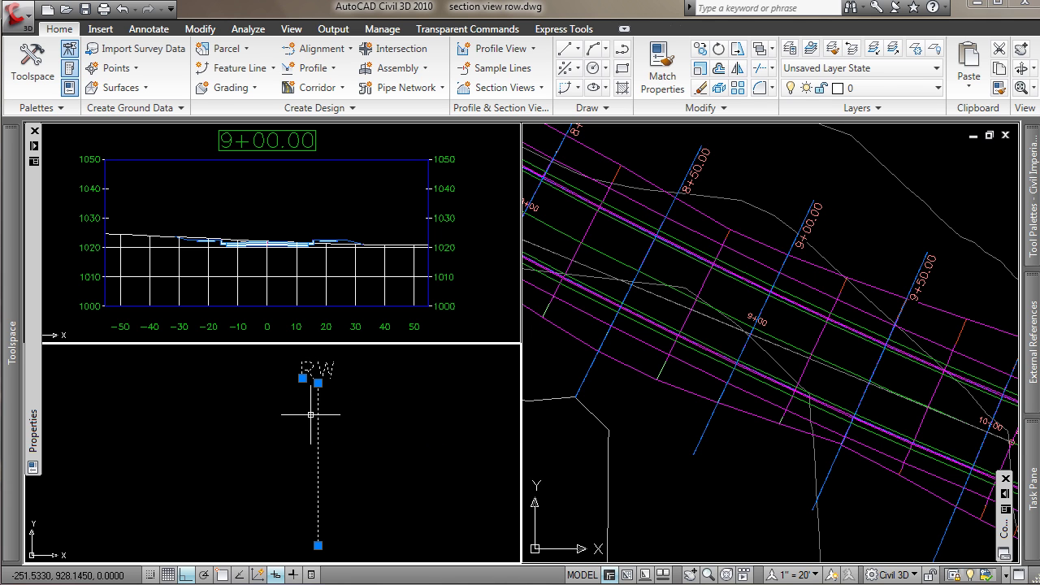
pyautogui.write('block')
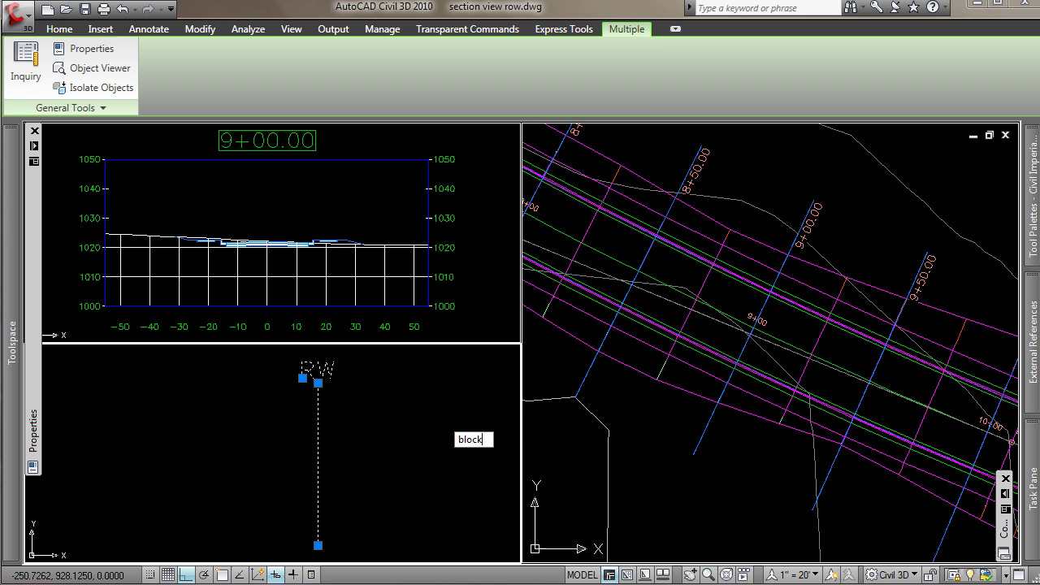
pyautogui.press('Return')
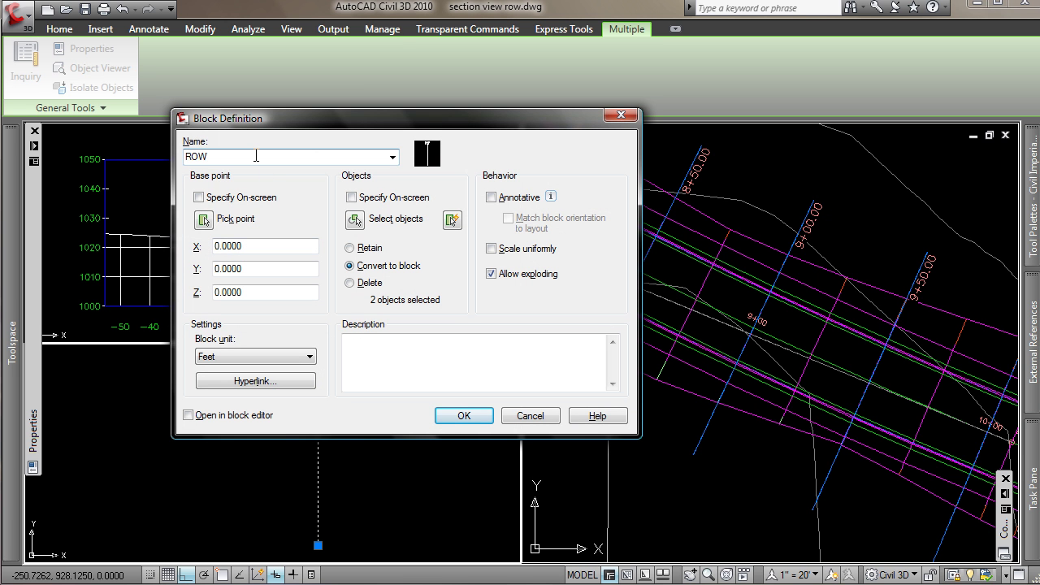
pyautogui.click(202, 219)
pyautogui.keyDown('shift'); pyautogui.rightClick(254, 455); pyautogui.keyUp('shift')
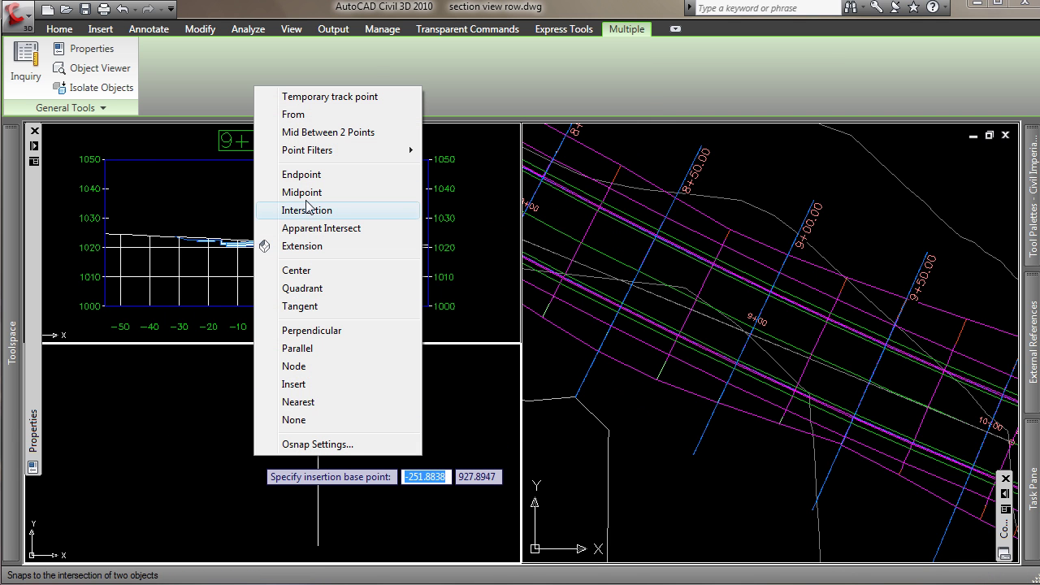
pyautogui.click(366, 179)
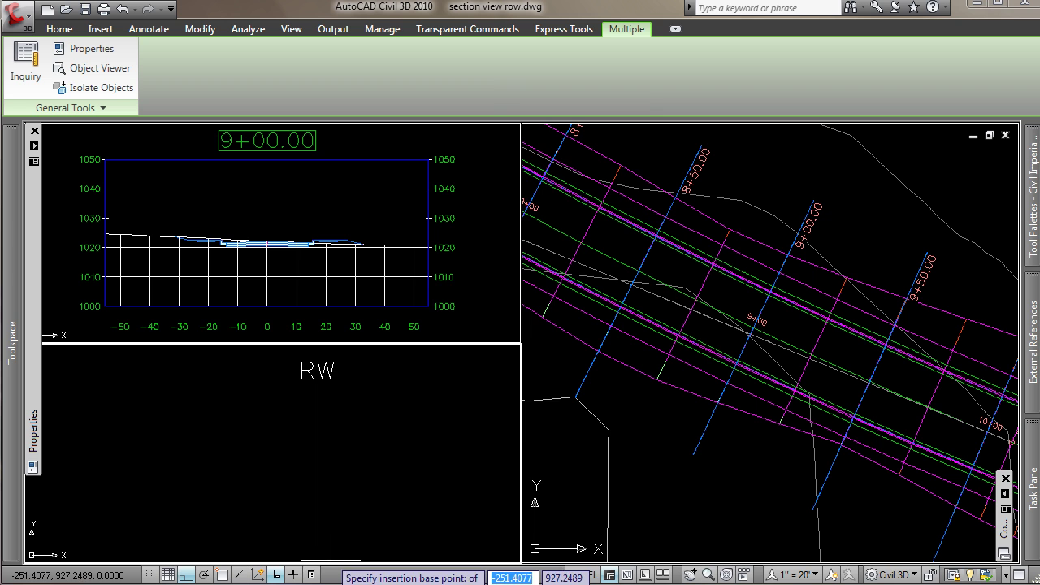
pyautogui.click(317, 545)
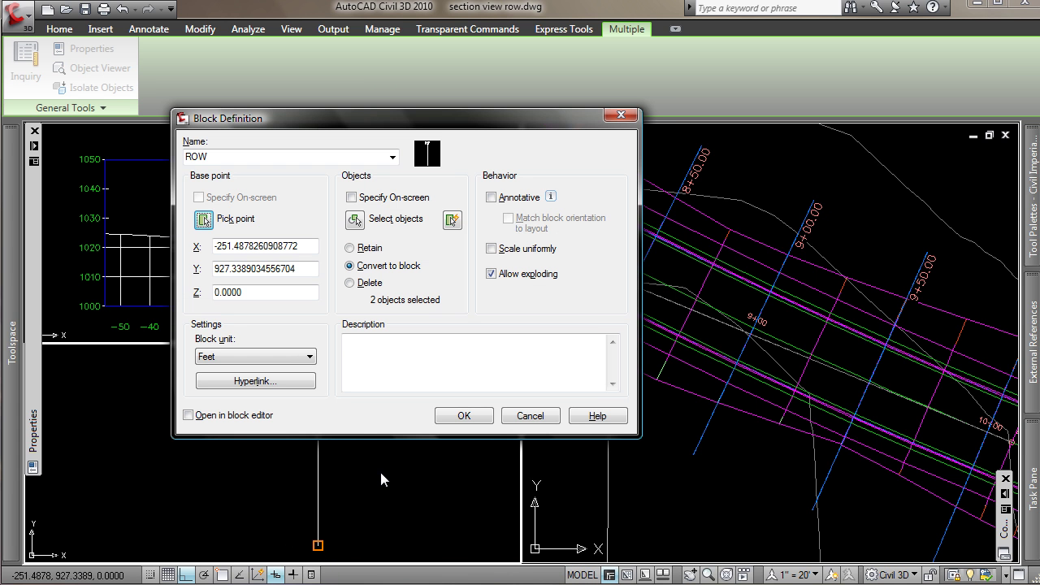
pyautogui.click(392, 353)
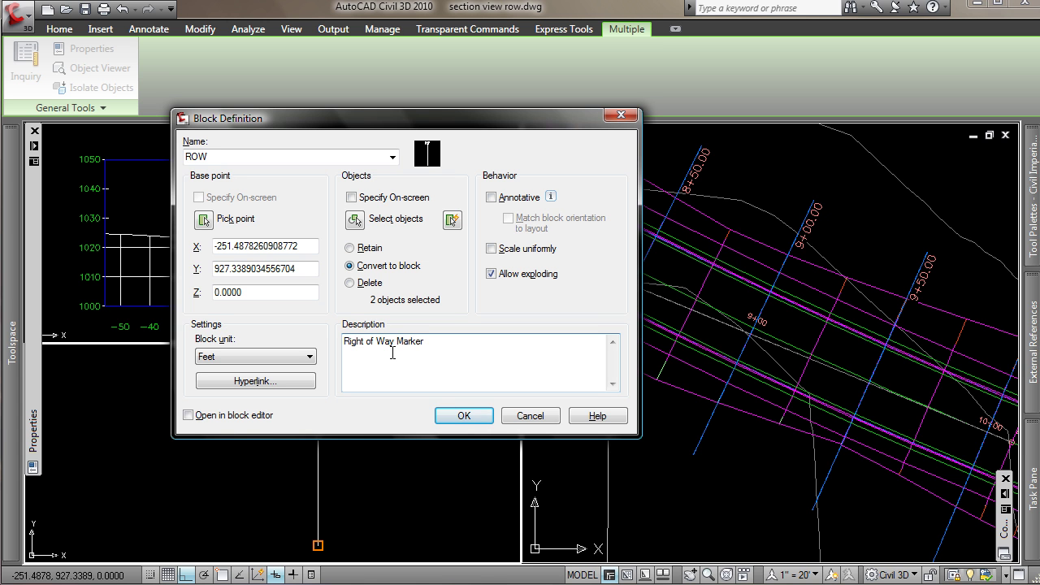
pyautogui.click(472, 418)
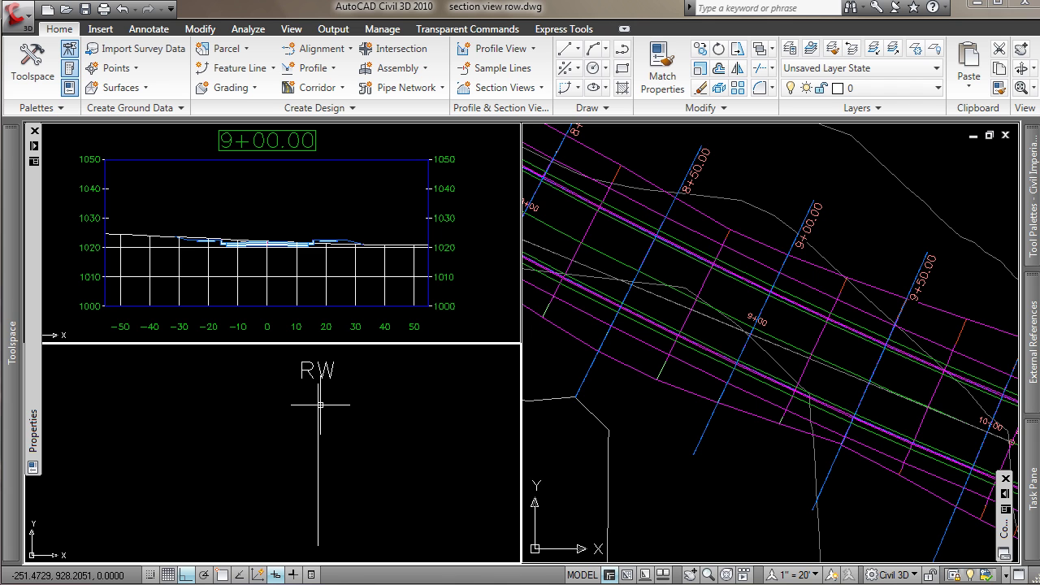
# Edit the Right of Way marker style to use the ROW block at size 1.
pyautogui.click(319, 406)
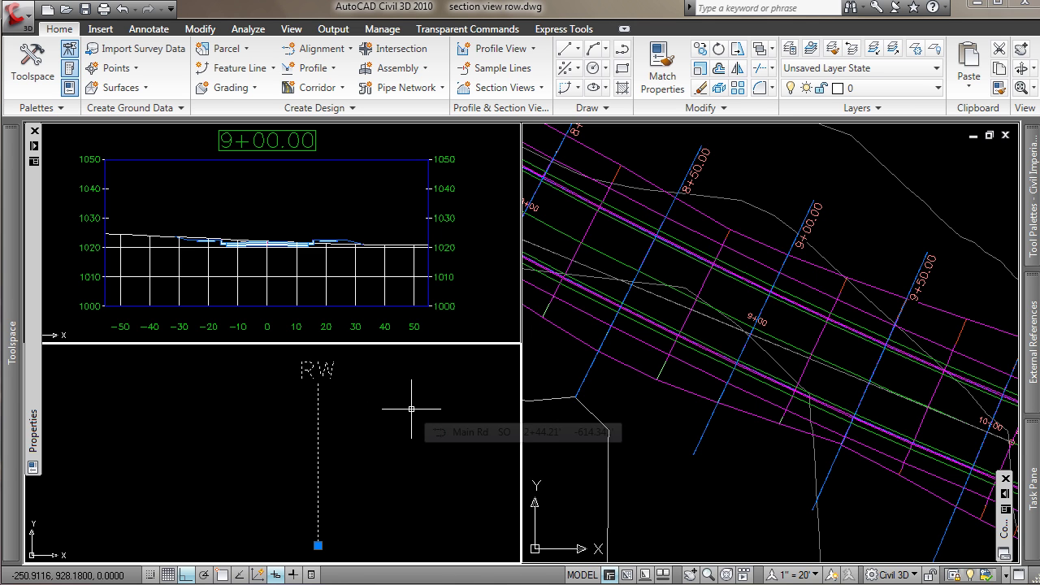
pyautogui.press('Escape')
pyautogui.moveTo(22, 389)
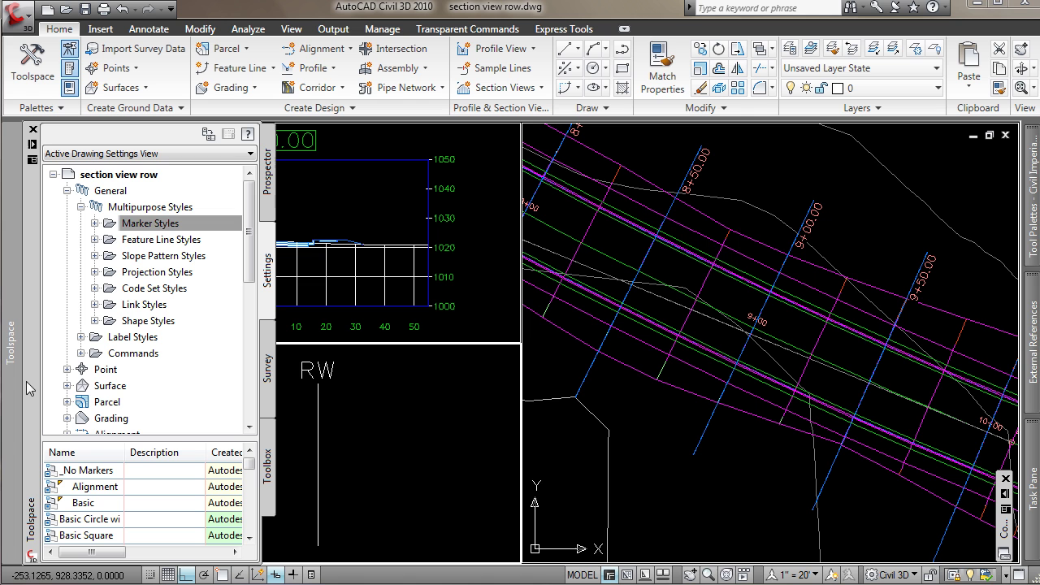
pyautogui.click(95, 223)
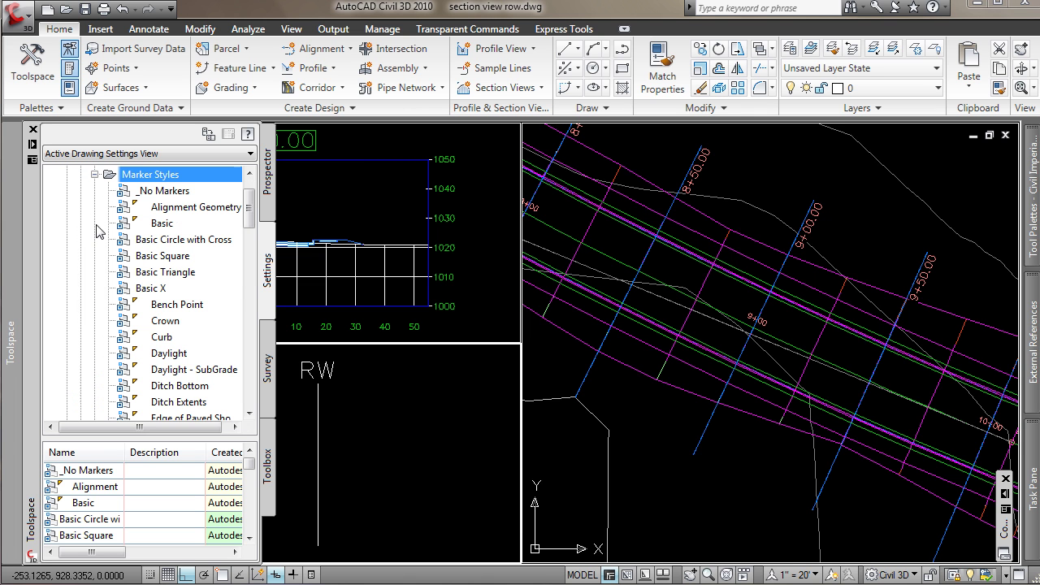
pyautogui.moveTo(251, 215); pyautogui.dragTo(258, 297)
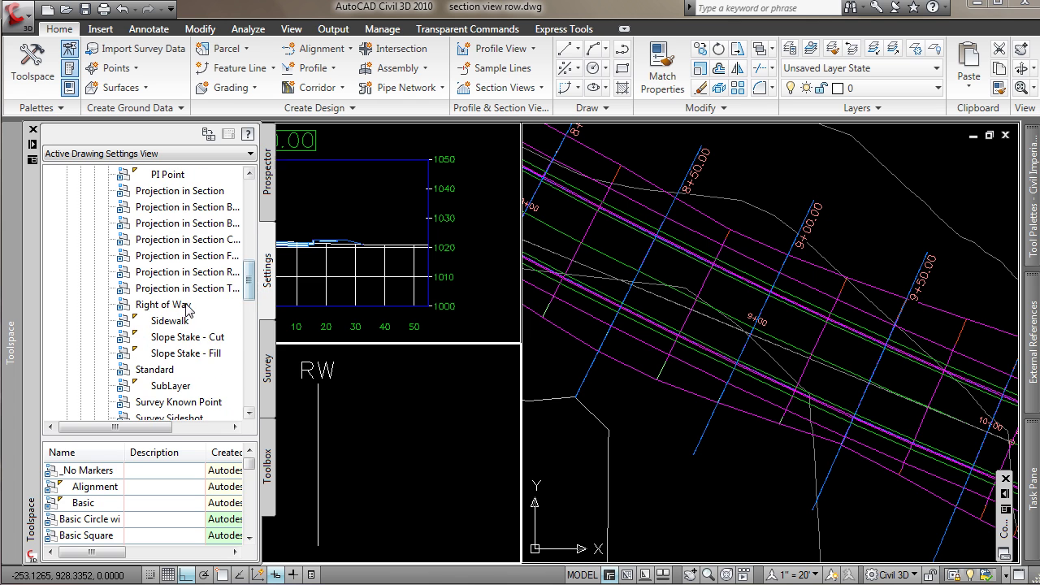
pyautogui.rightClick(187, 306)
pyautogui.click(257, 315)
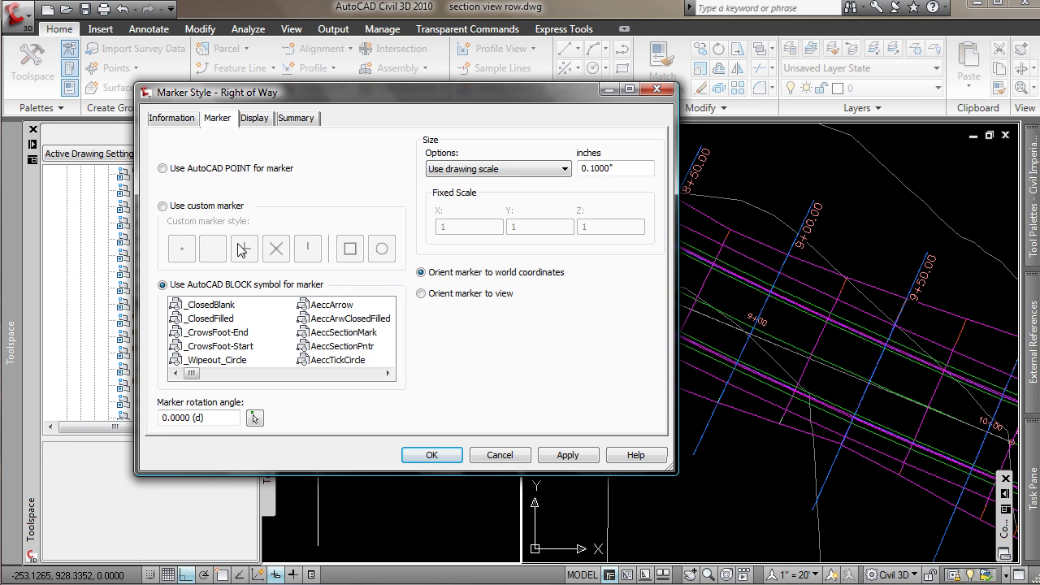
pyautogui.click(204, 311)
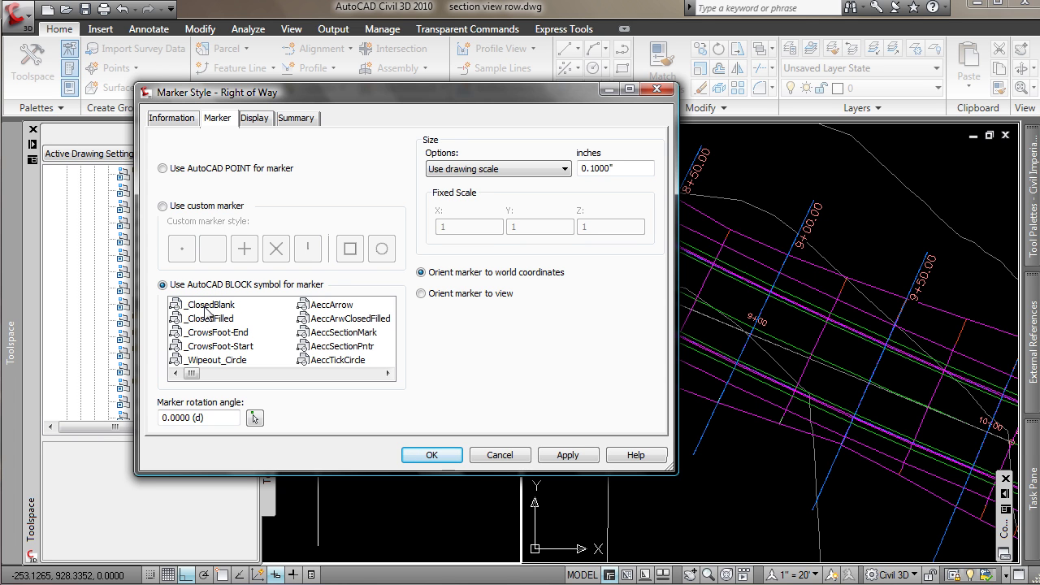
pyautogui.moveTo(194, 375); pyautogui.dragTo(291, 377)
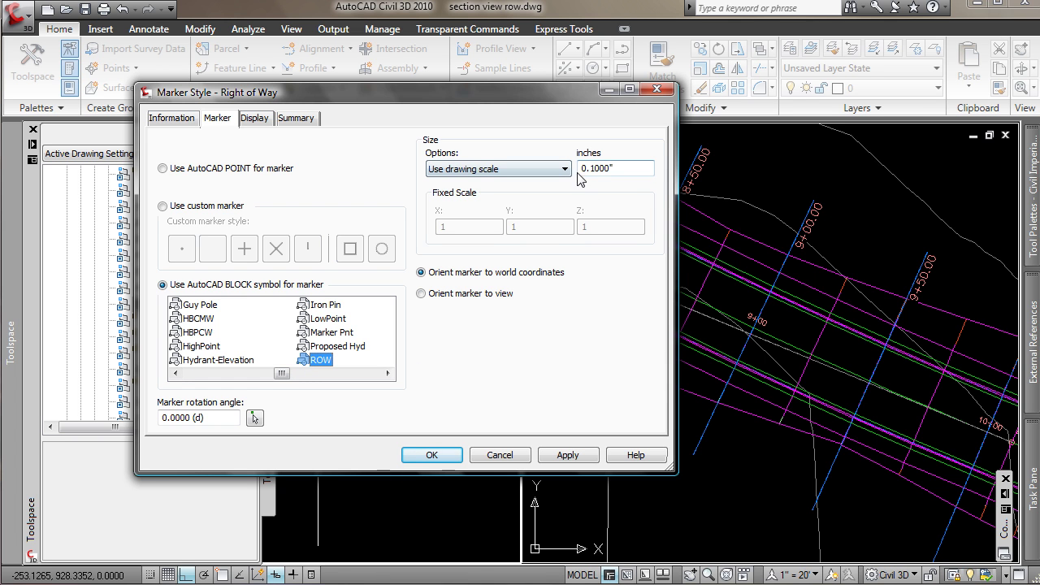
pyautogui.doubleClick(601, 168)
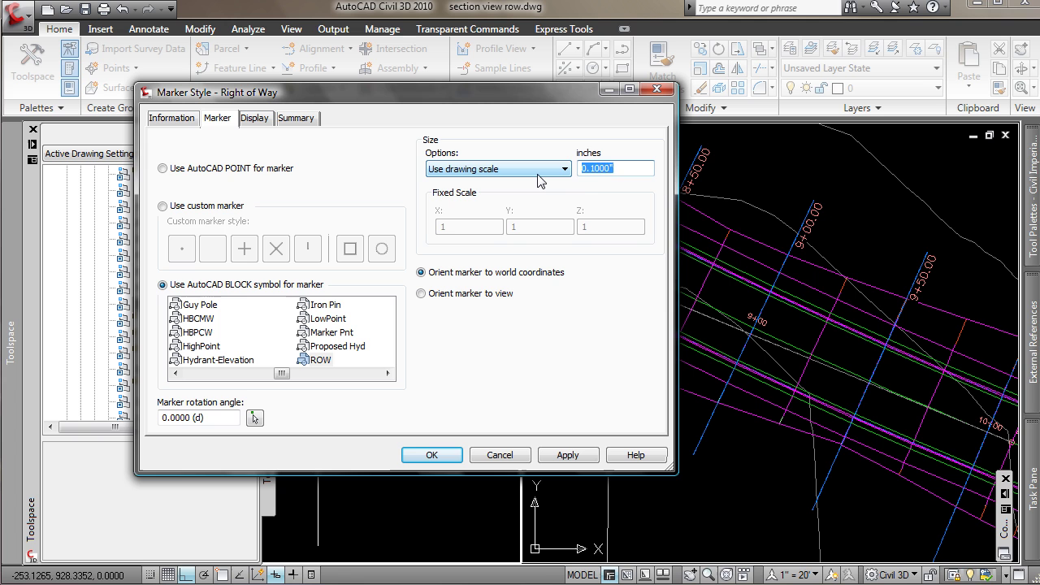
pyautogui.write('1')
pyautogui.click(457, 455)
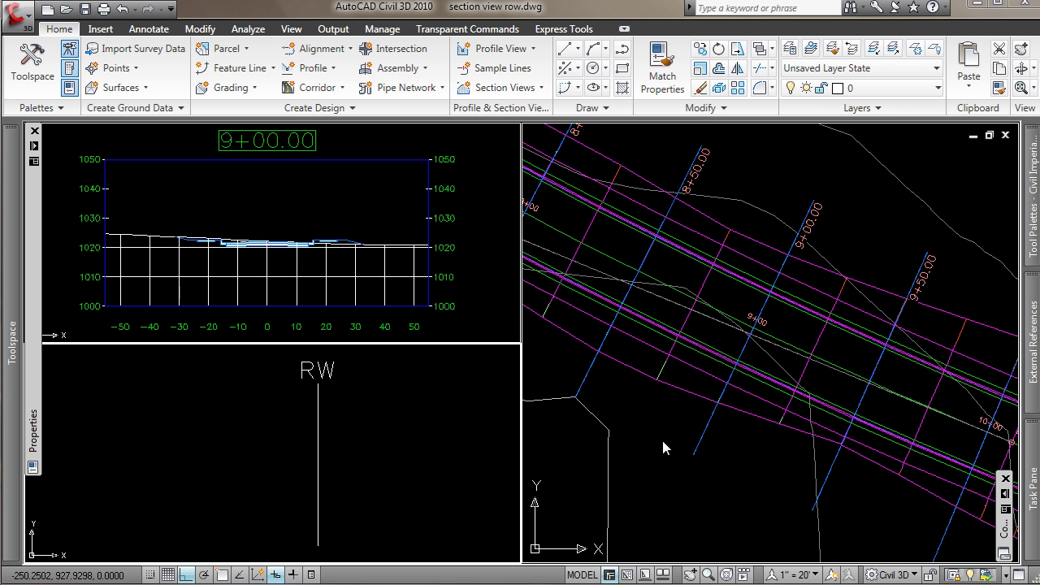
# Check the 9+00.00 section view, then centre the Main Rd corridor in the road plan.
pyautogui.click(647, 429)
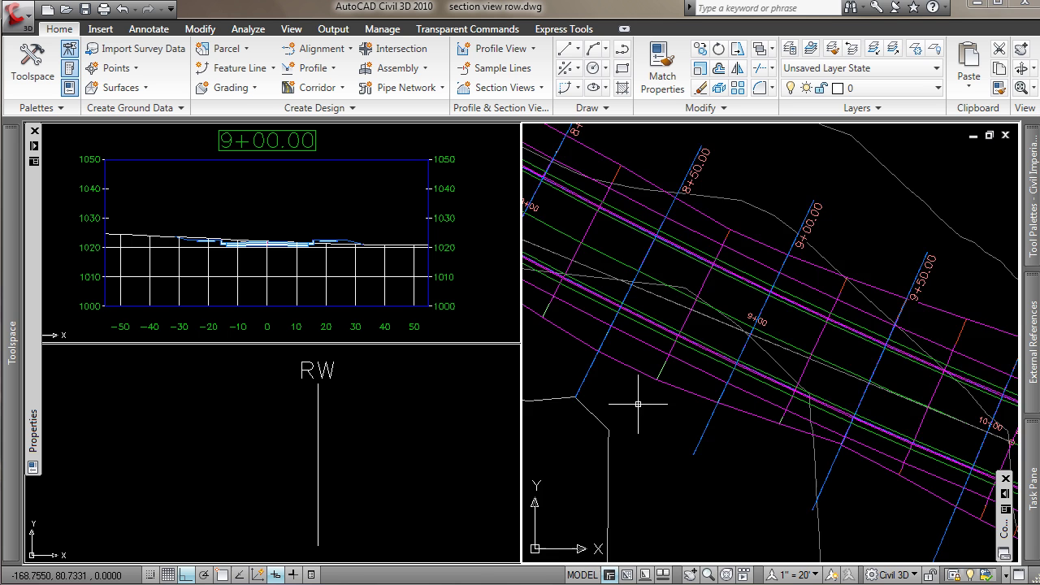
pyautogui.scroll(-6, 638, 404)
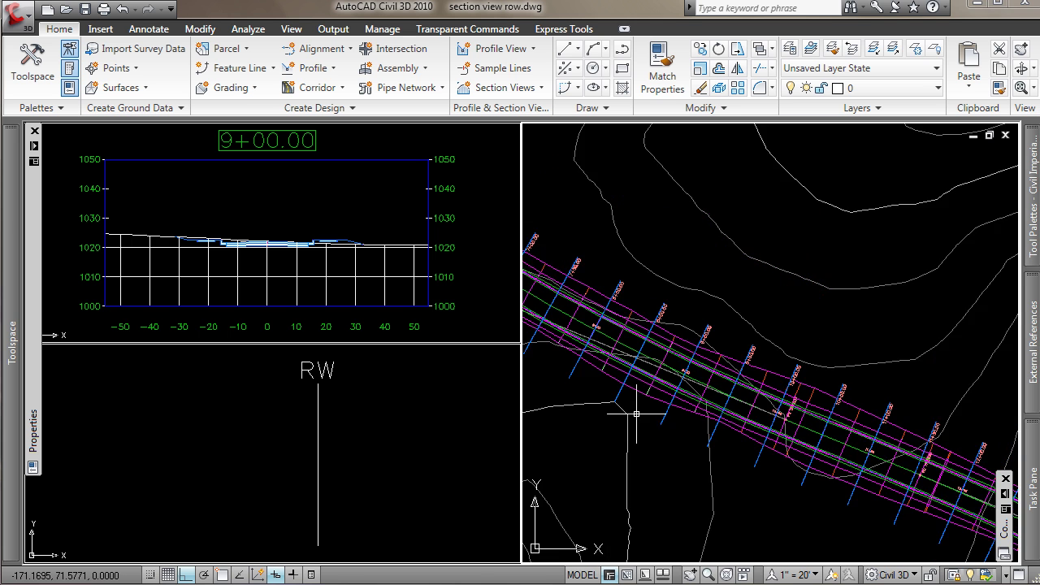
pyautogui.click(495, 333)
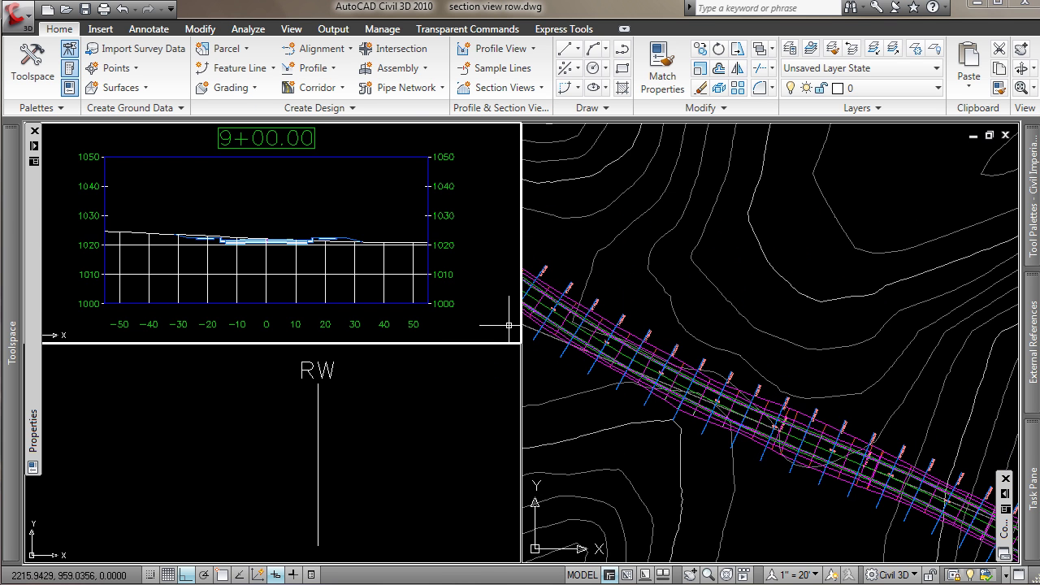
pyautogui.scroll(1, 509, 325)
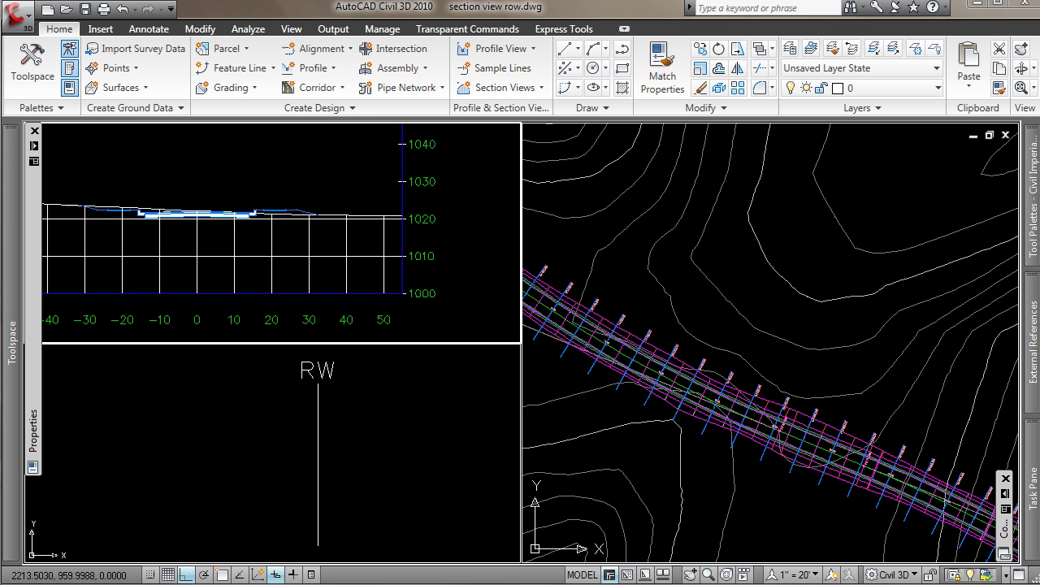
pyautogui.scroll(-1, 480, 305)
pyautogui.click(627, 442)
pyautogui.scroll(3, 692, 416)
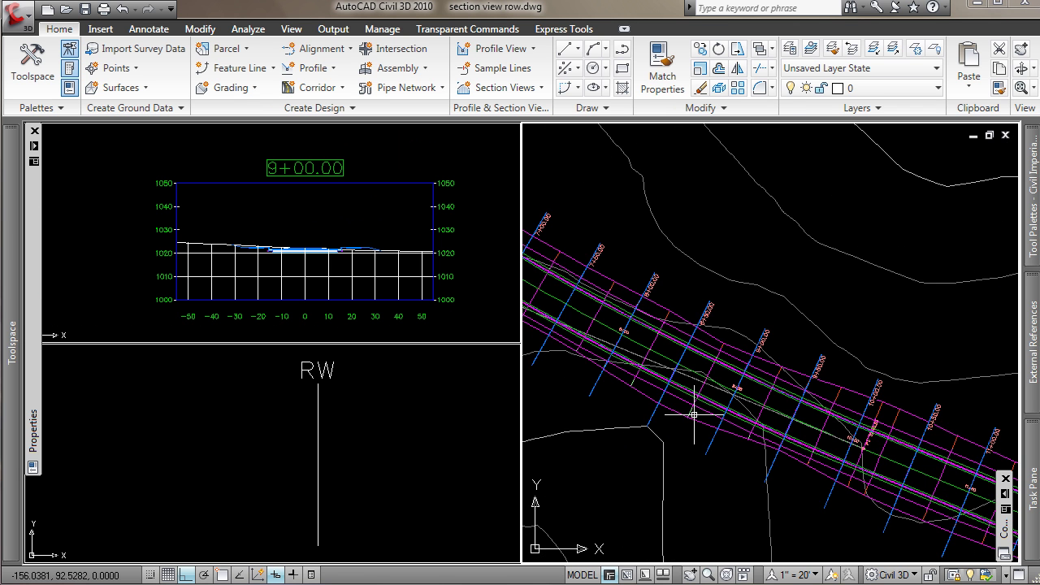
pyautogui.moveTo(717, 427); pyautogui.dragTo(744, 408, button='middle')
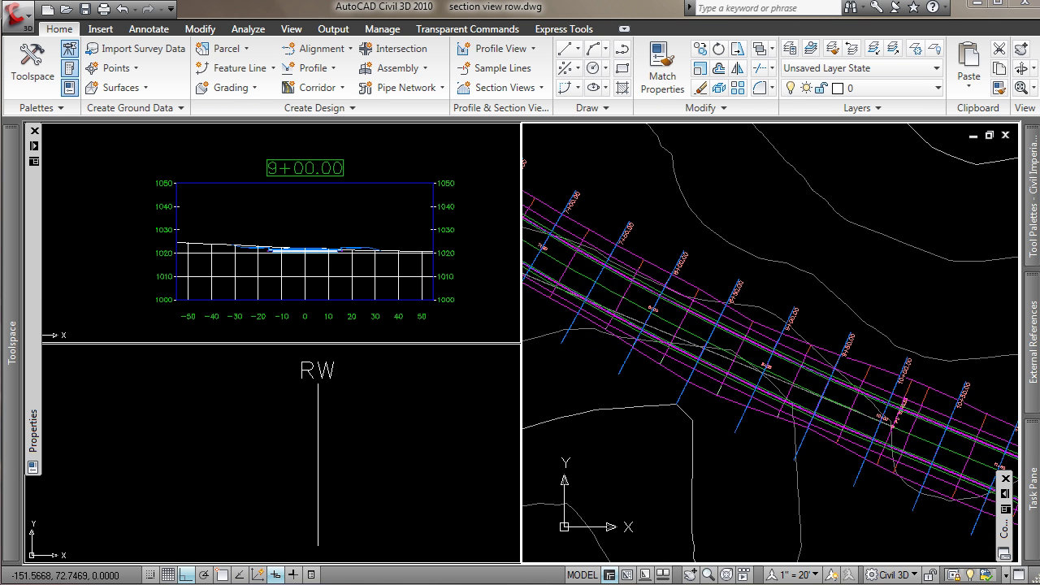
# Create 50-foot left and right offset alignments from the Main Rd centreline.
pyautogui.click(748, 360)
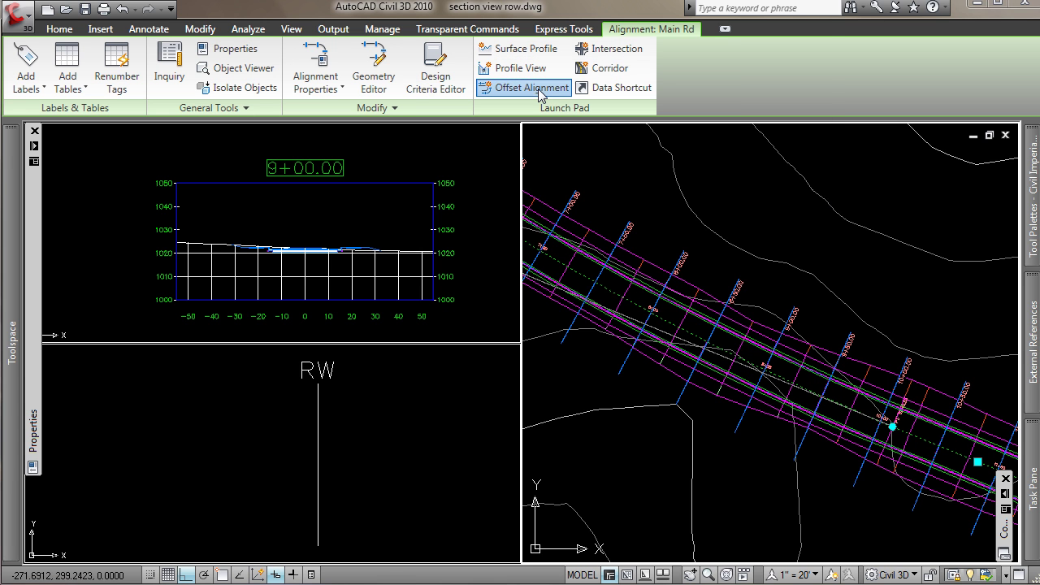
pyautogui.click(532, 87)
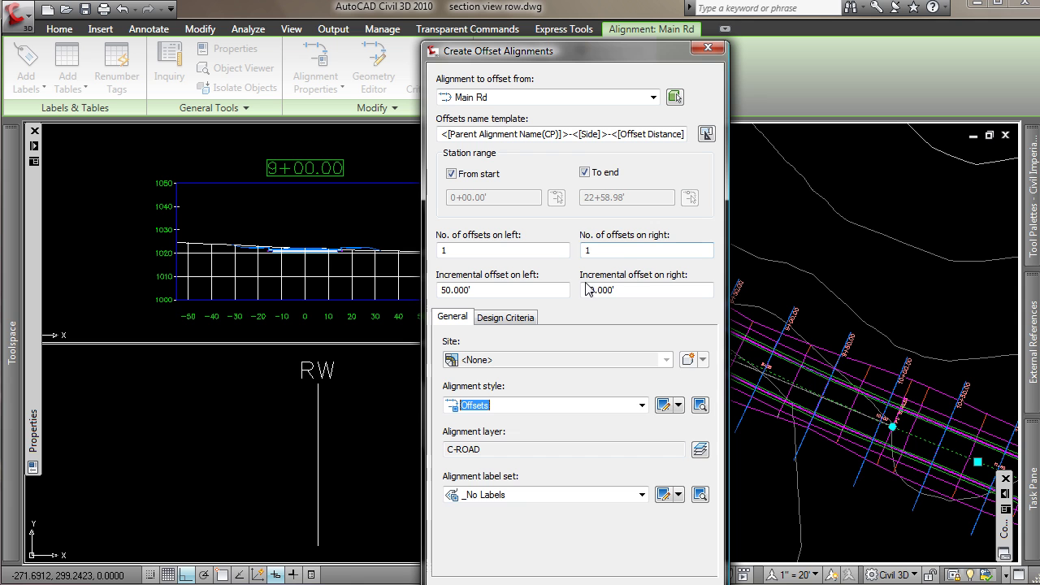
pyautogui.click(595, 290)
pyautogui.click(505, 295)
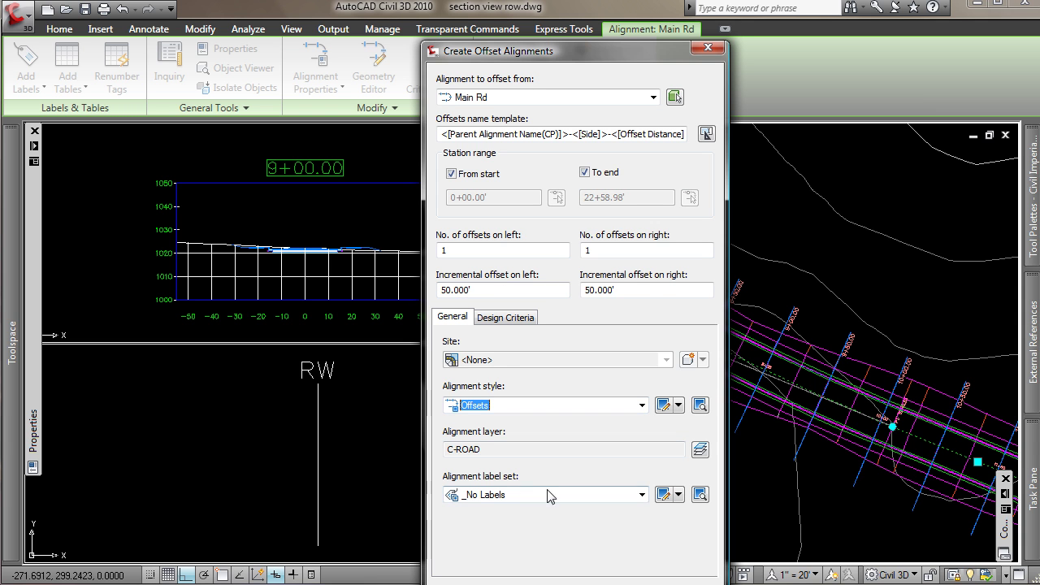
pyautogui.click(577, 584)
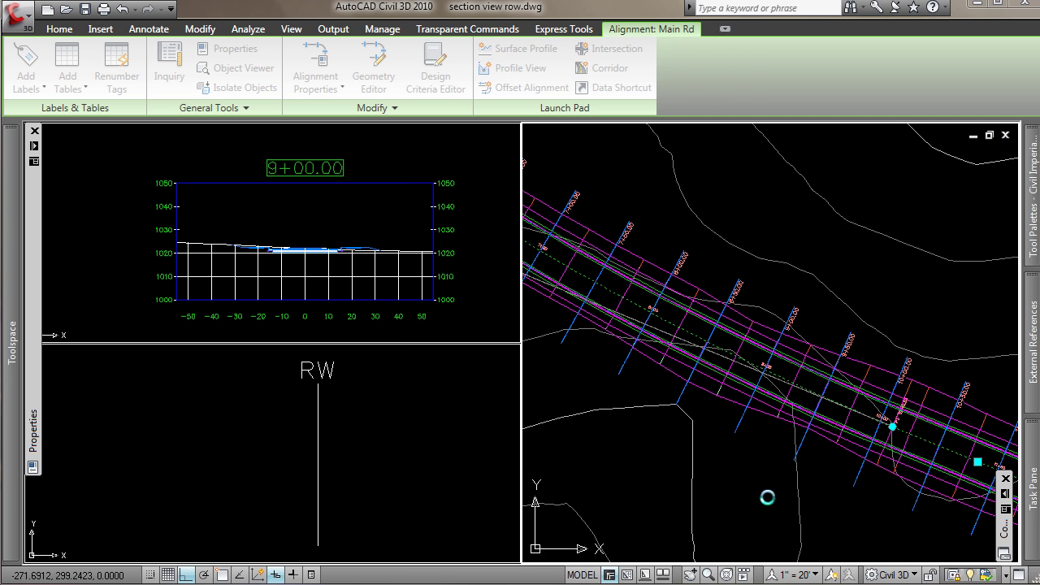
pyautogui.press('Escape')
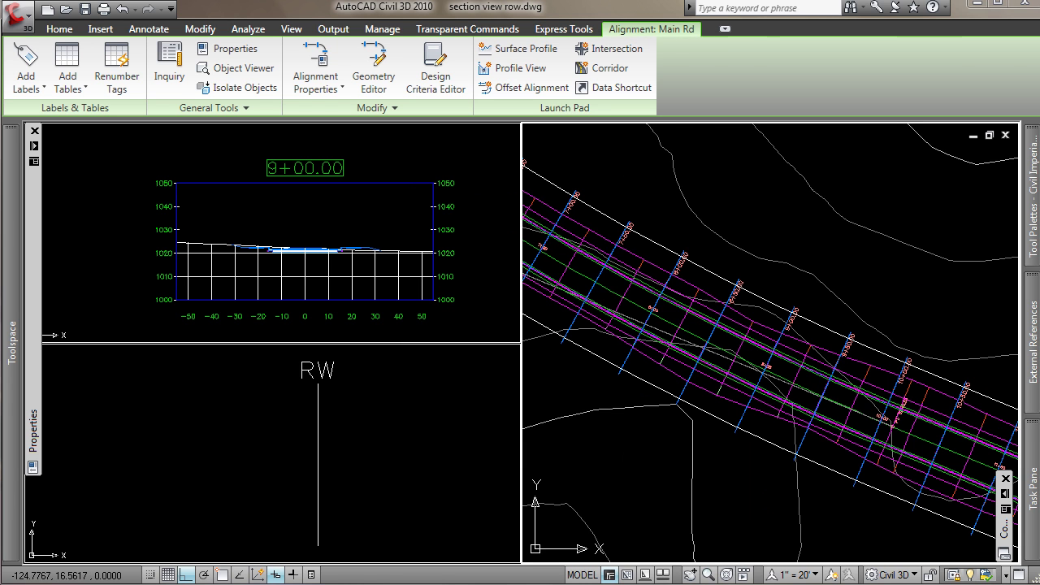
pyautogui.click(329, 396)
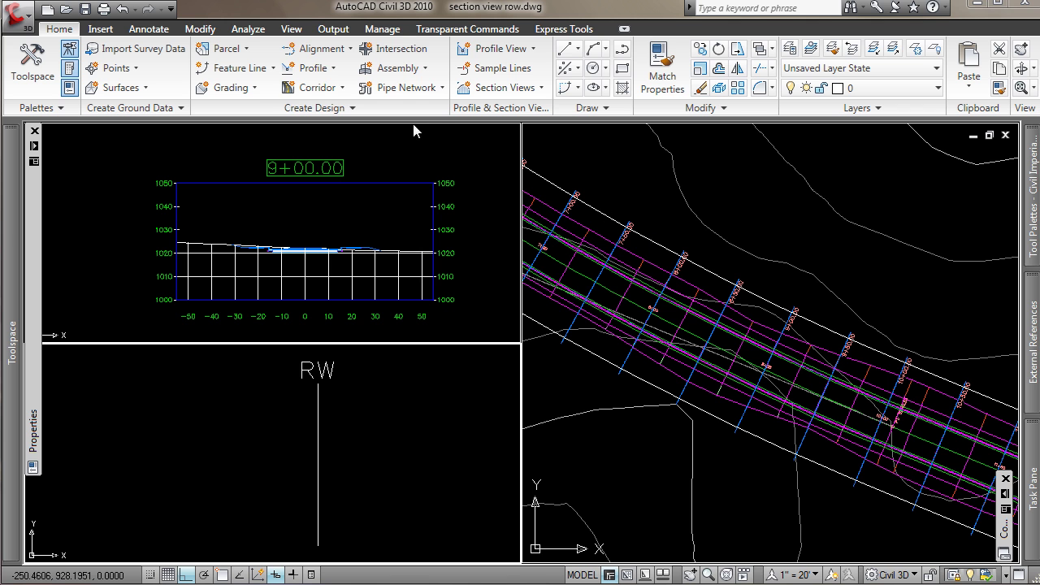
# Create an EG surface profile along Main Rd-Left-50.000.
pyautogui.click(311, 69)
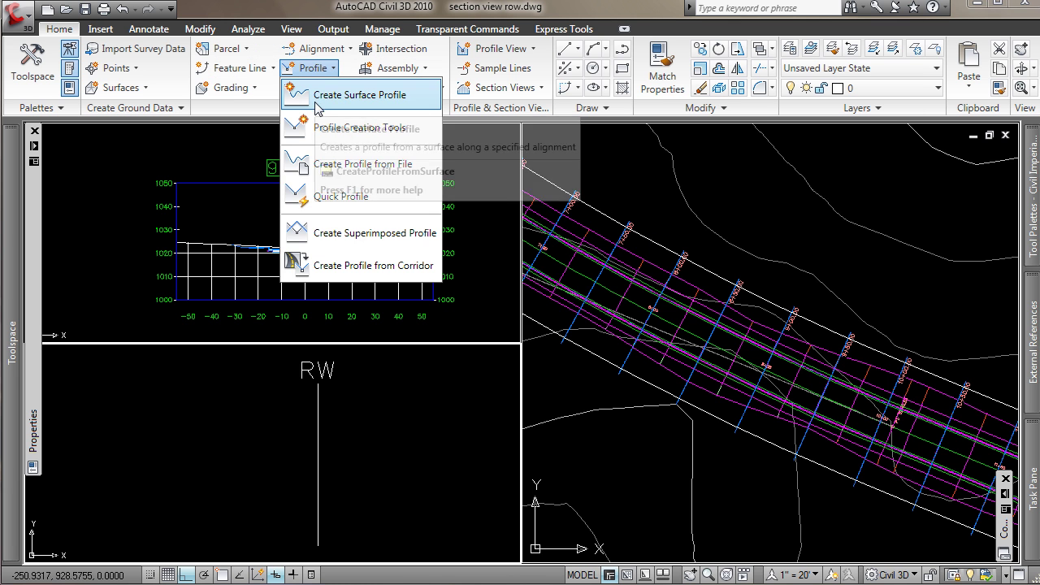
pyautogui.click(317, 107)
pyautogui.click(251, 70)
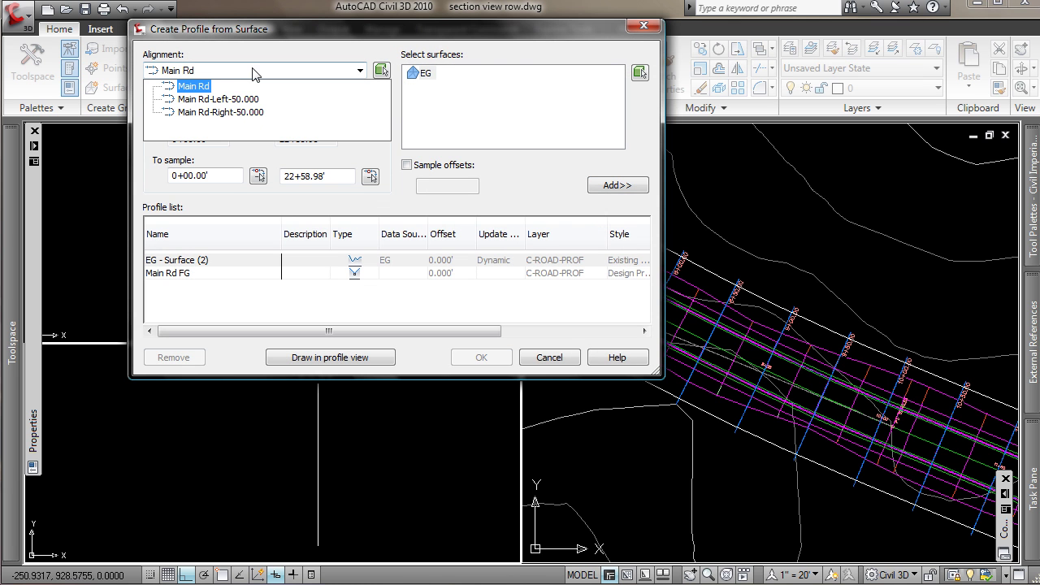
pyautogui.click(221, 100)
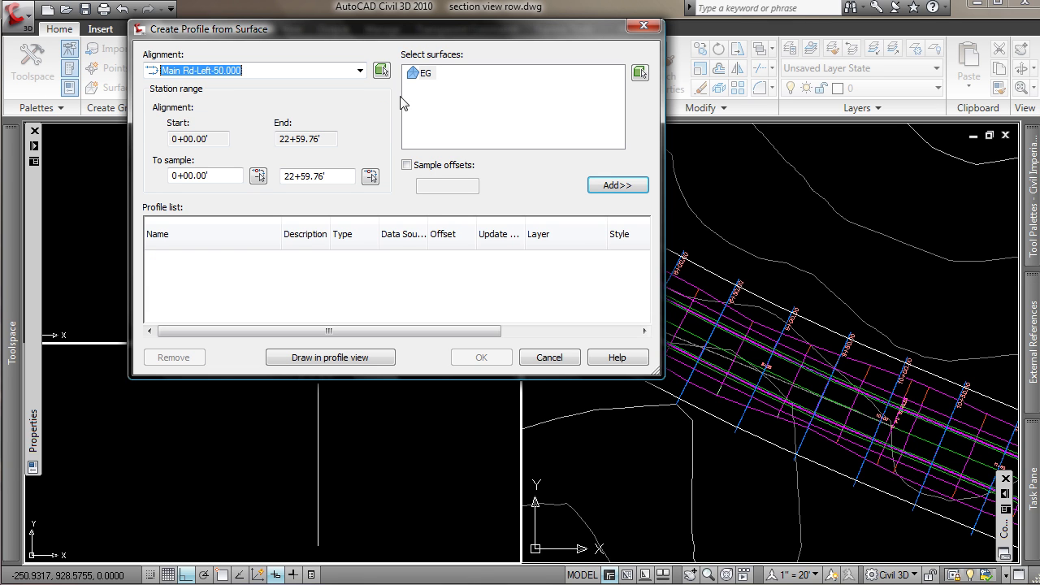
pyautogui.click(623, 185)
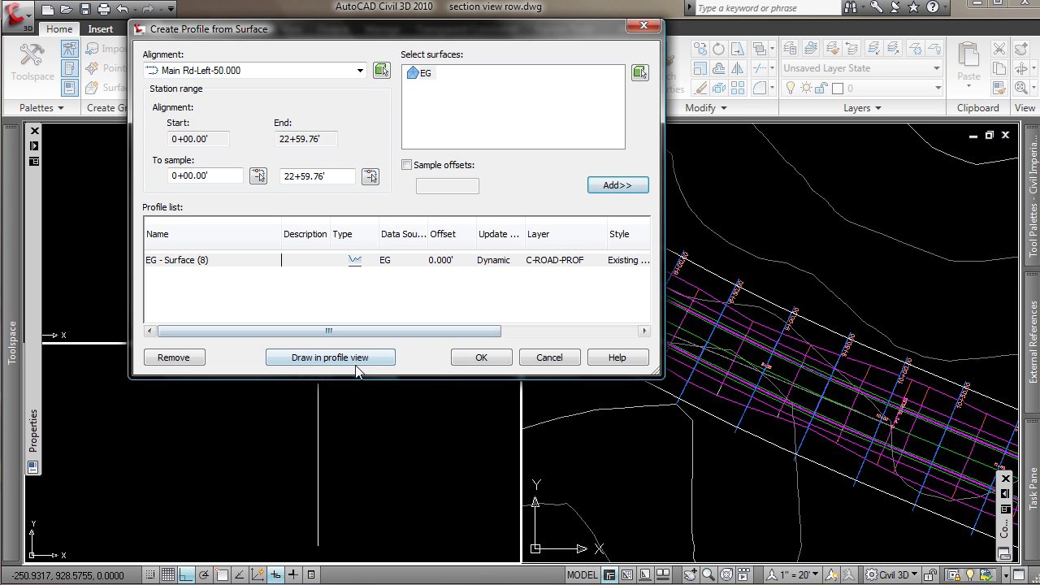
pyautogui.click(504, 358)
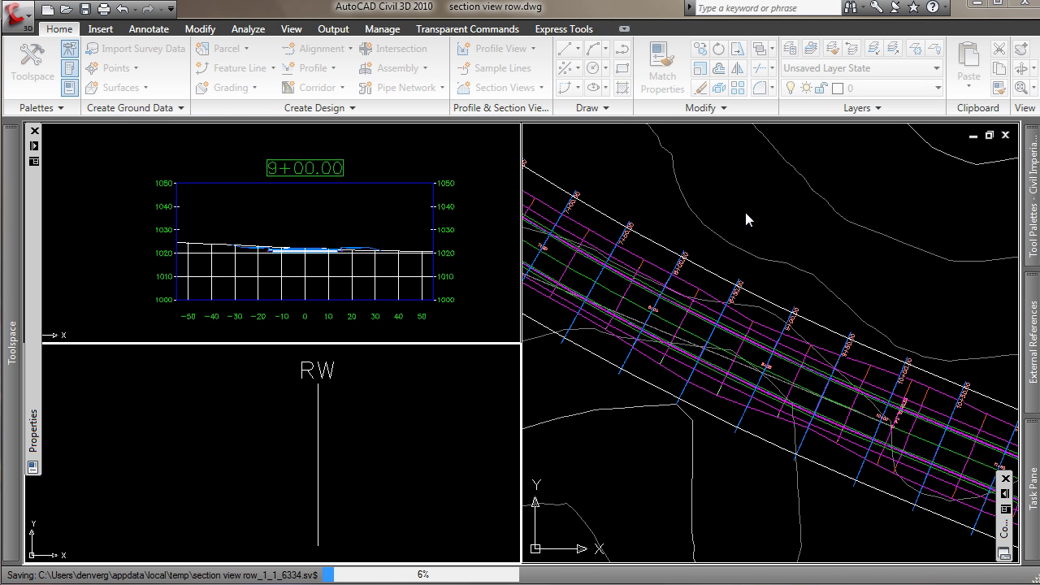
# Create an EG surface profile along Main Rd-Right-50.000 by repeating the command.
pyautogui.rightClick(741, 215)
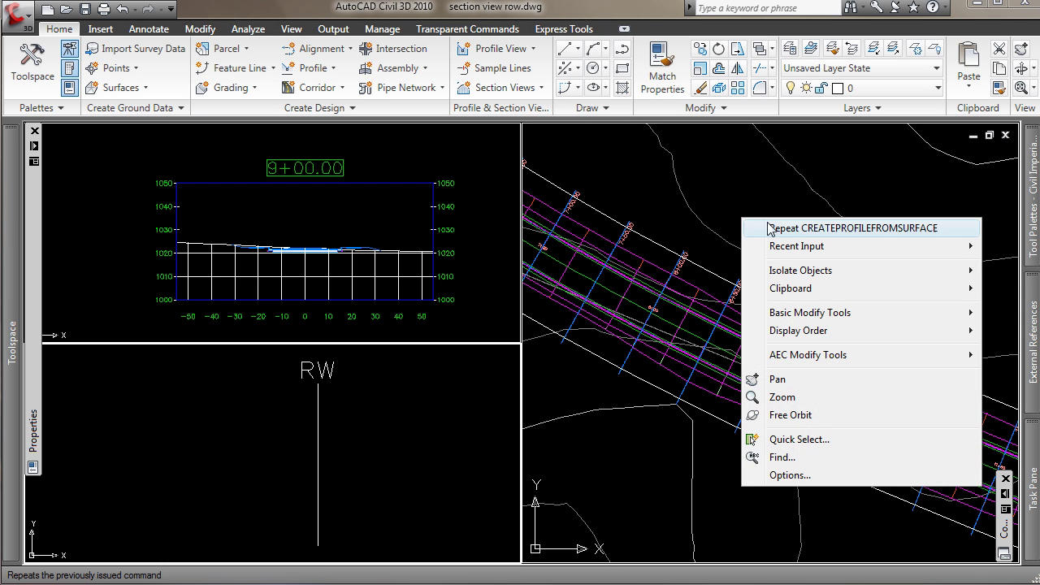
pyautogui.click(768, 228)
pyautogui.click(253, 71)
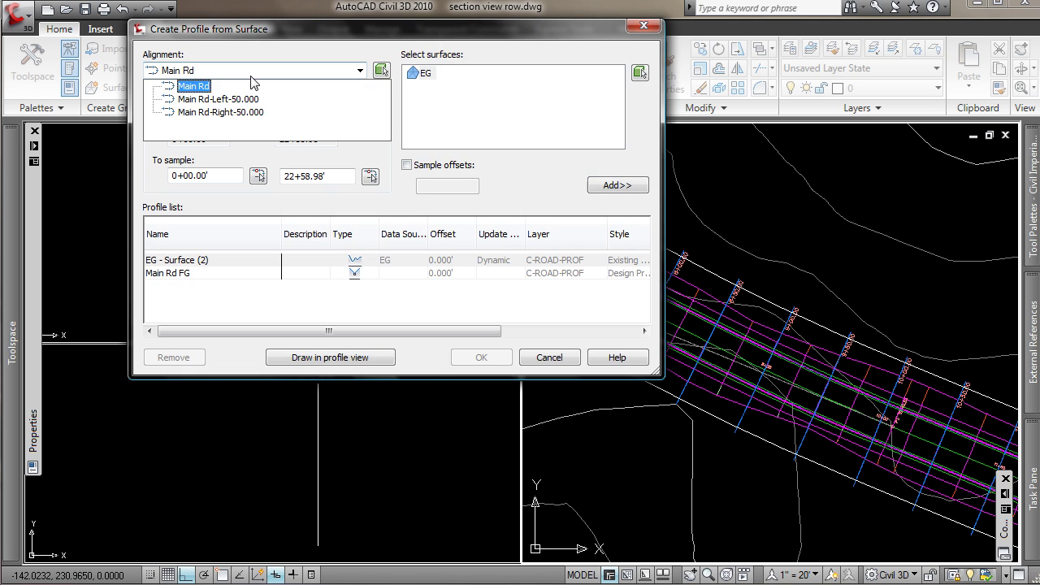
pyautogui.click(213, 121)
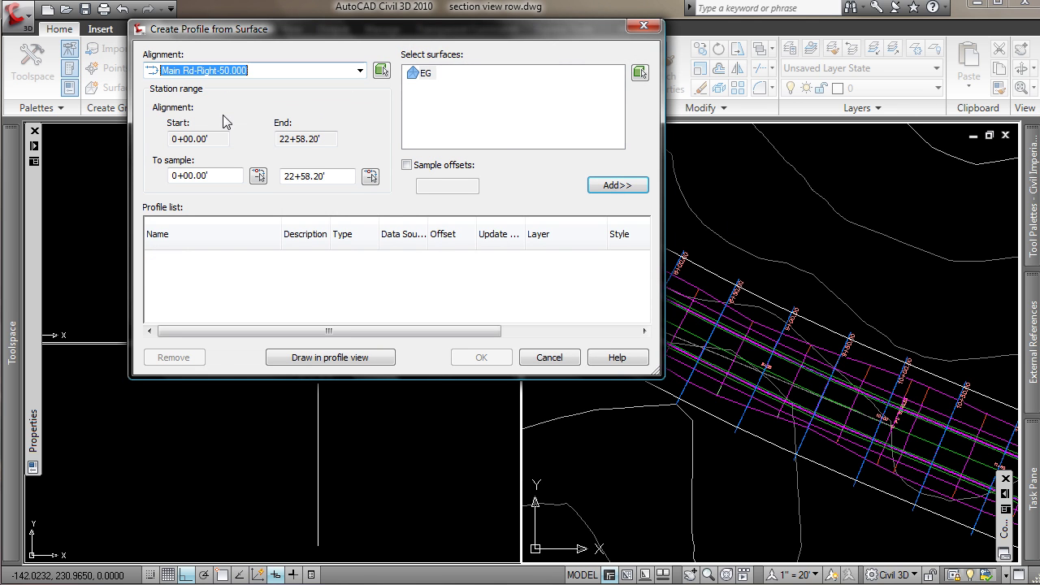
pyautogui.click(617, 185)
pyautogui.click(504, 359)
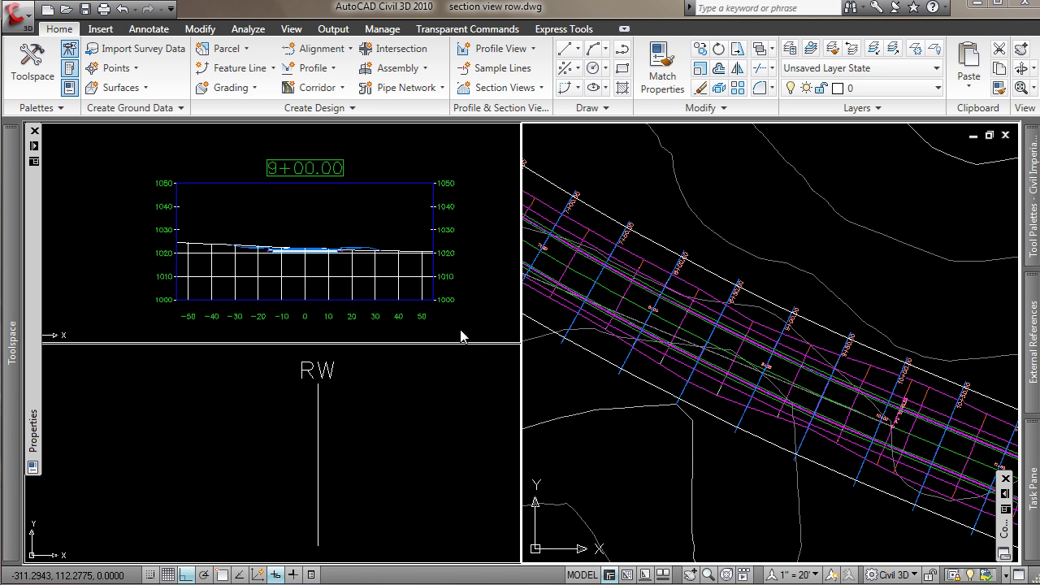
# Add Main Rd-Right-50.000 as a section view group grade point using the Right of Way marker.
pyautogui.click(390, 276)
pyautogui.rightClick(390, 278)
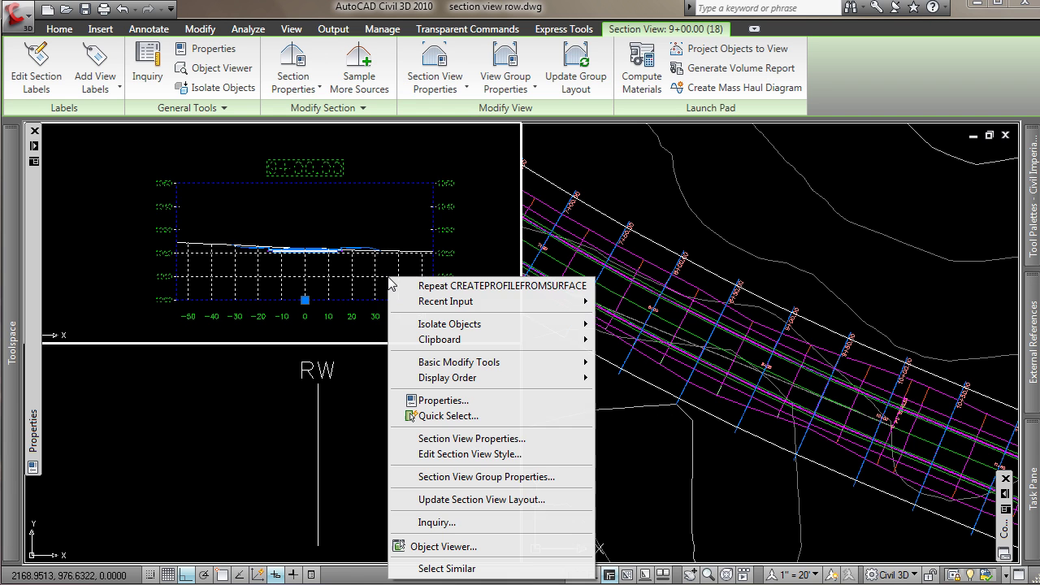
pyautogui.click(490, 478)
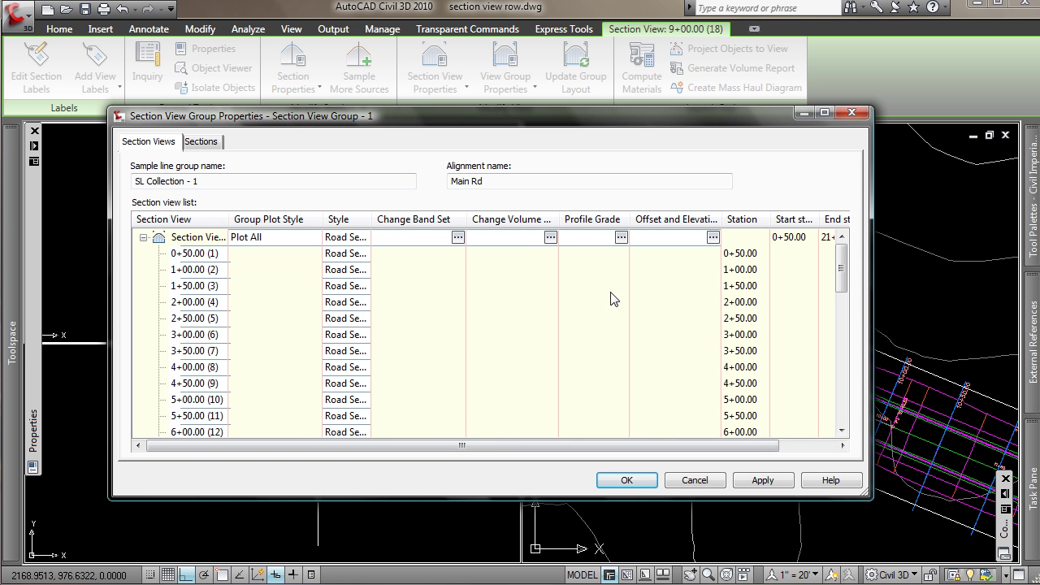
pyautogui.click(620, 236)
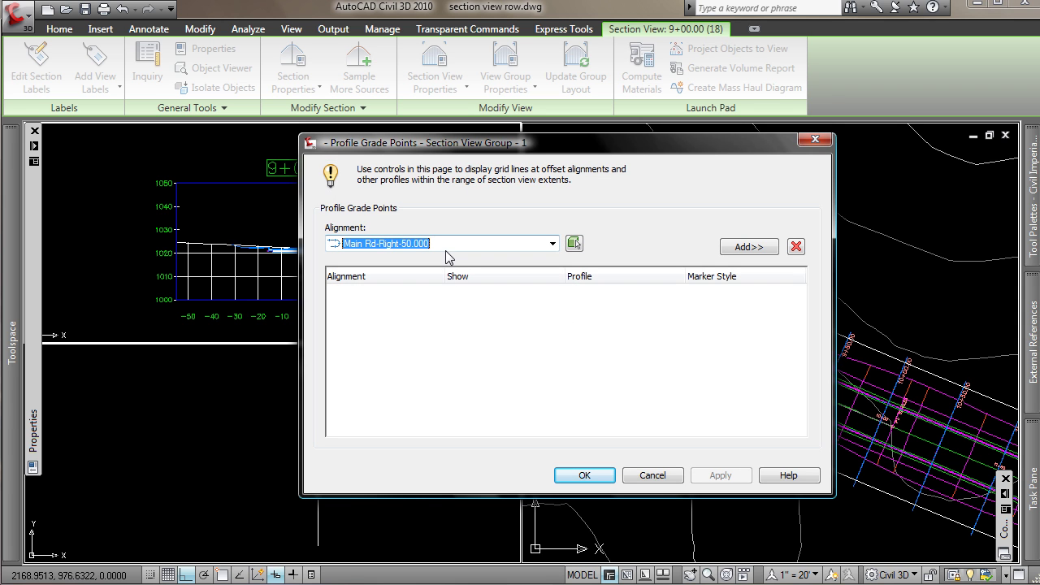
pyautogui.click(759, 256)
pyautogui.click(746, 297)
pyautogui.click(745, 298)
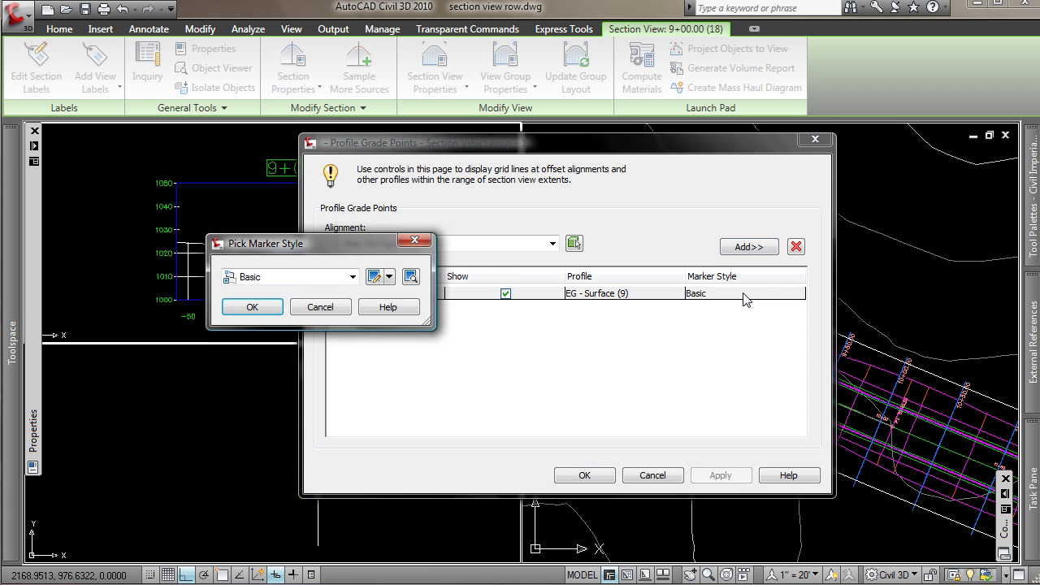
pyautogui.click(329, 277)
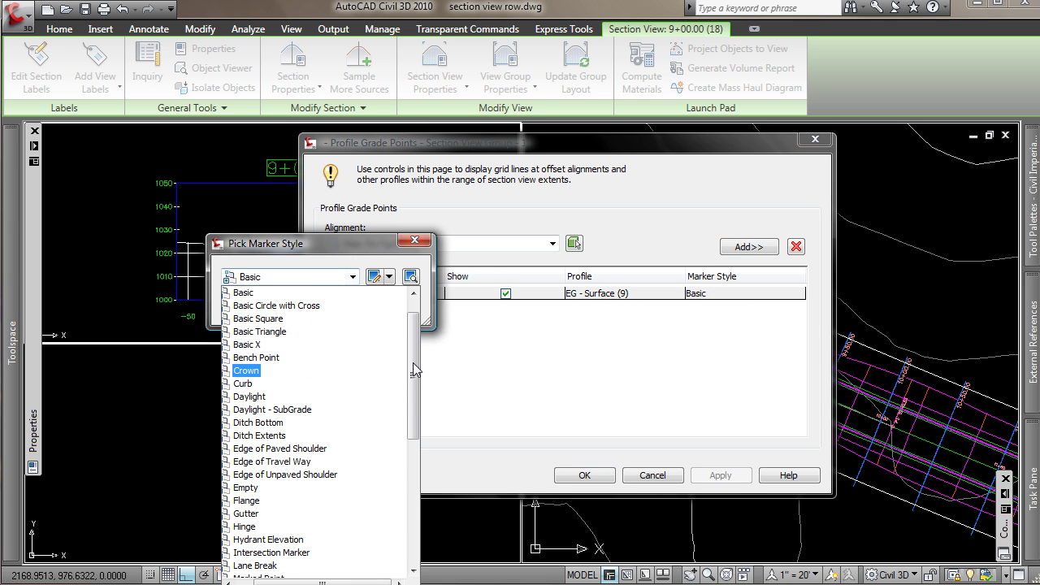
pyautogui.scroll(-7, 387, 422)
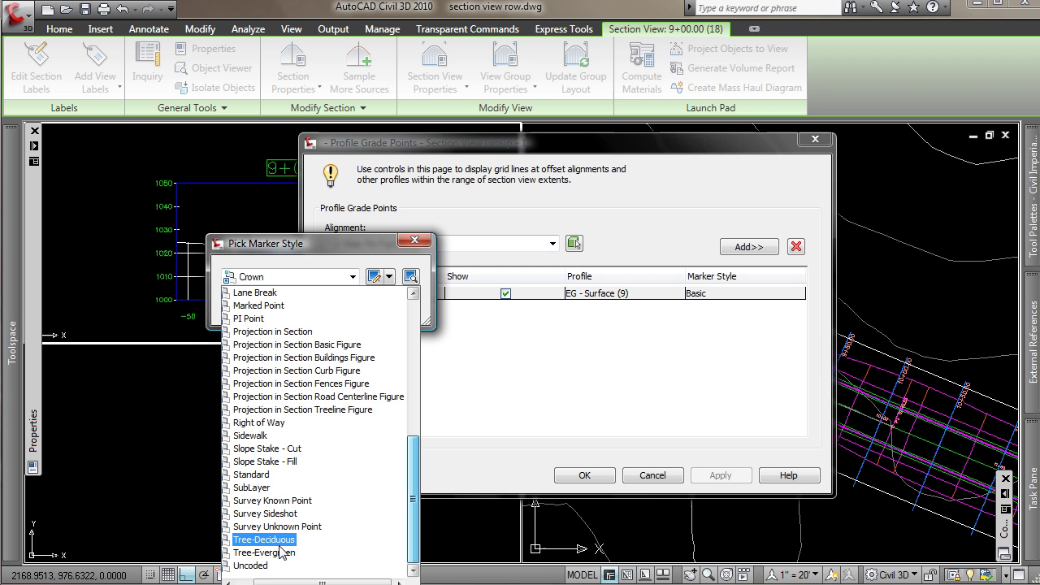
pyautogui.click(273, 422)
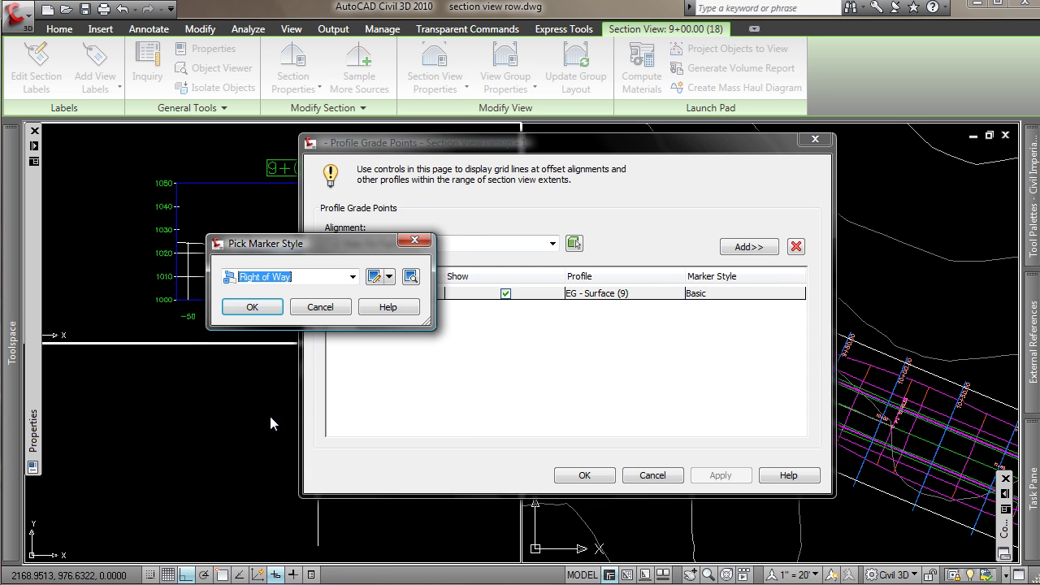
pyautogui.click(252, 307)
# Add Main Rd-Left-50.000 as a grade point with Right of Way marker and apply the changes.
pyautogui.click(431, 243)
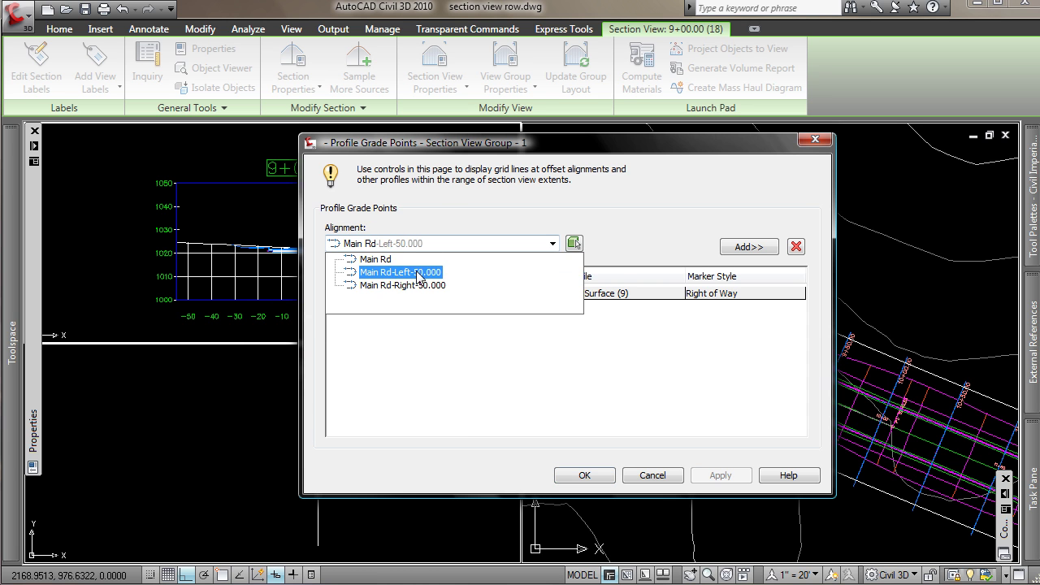
pyautogui.click(417, 277)
pyautogui.click(748, 247)
pyautogui.click(748, 313)
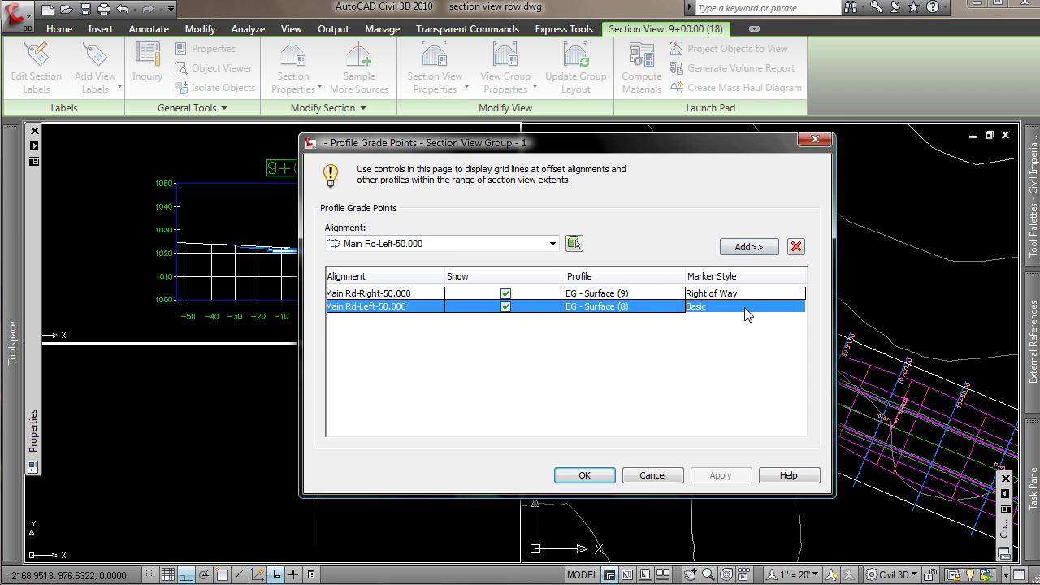
pyautogui.click(748, 314)
pyautogui.click(328, 277)
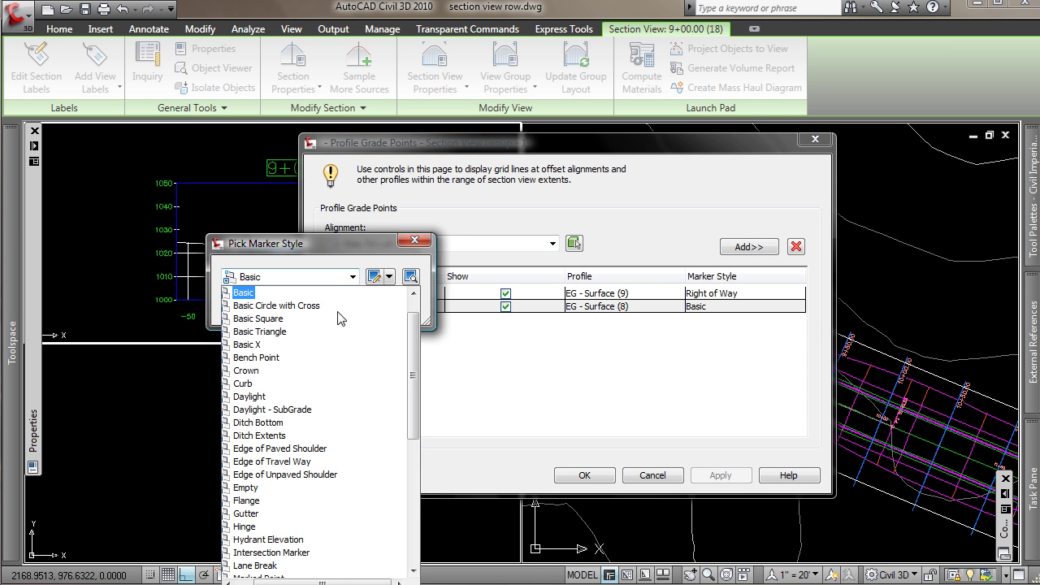
pyautogui.moveTo(414, 380); pyautogui.dragTo(423, 528)
pyautogui.click(423, 528)
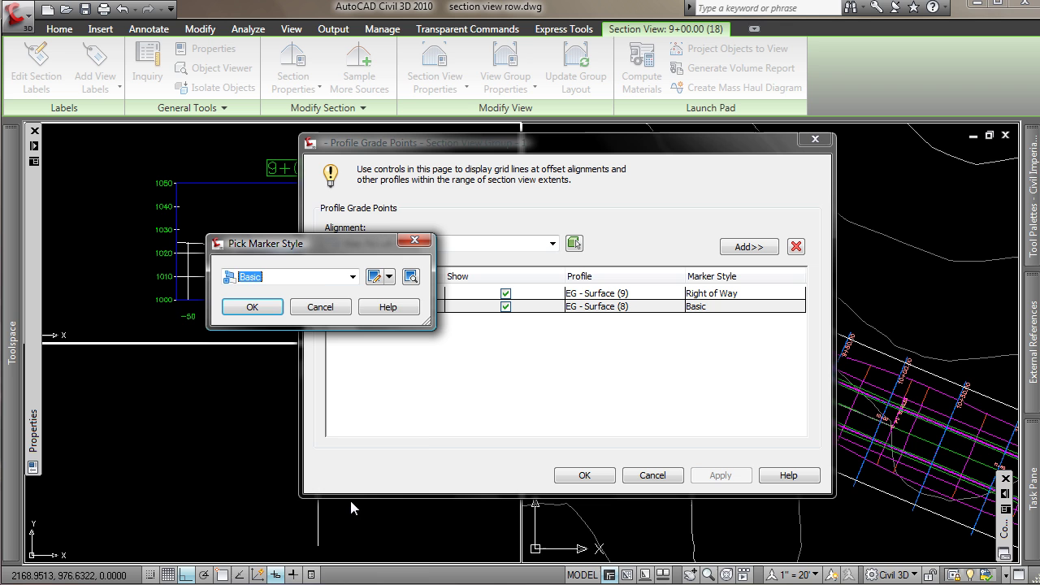
pyautogui.click(328, 277)
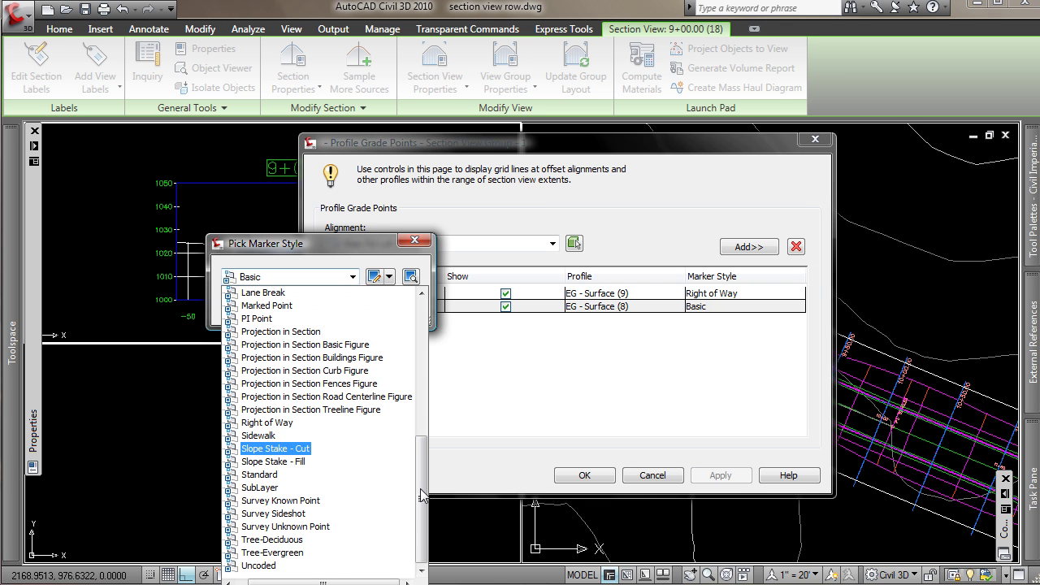
pyautogui.click(280, 423)
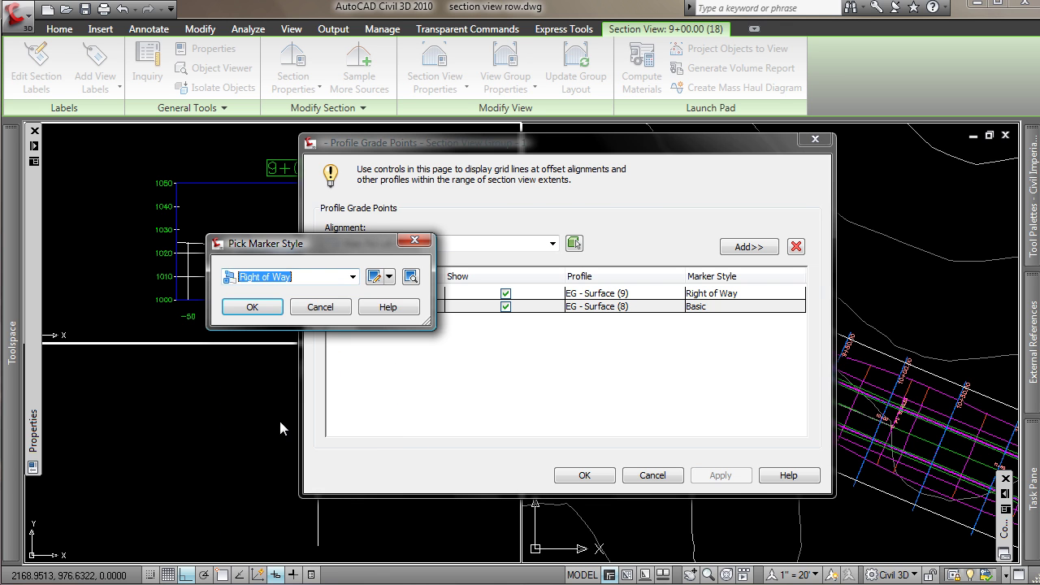
pyautogui.click(276, 308)
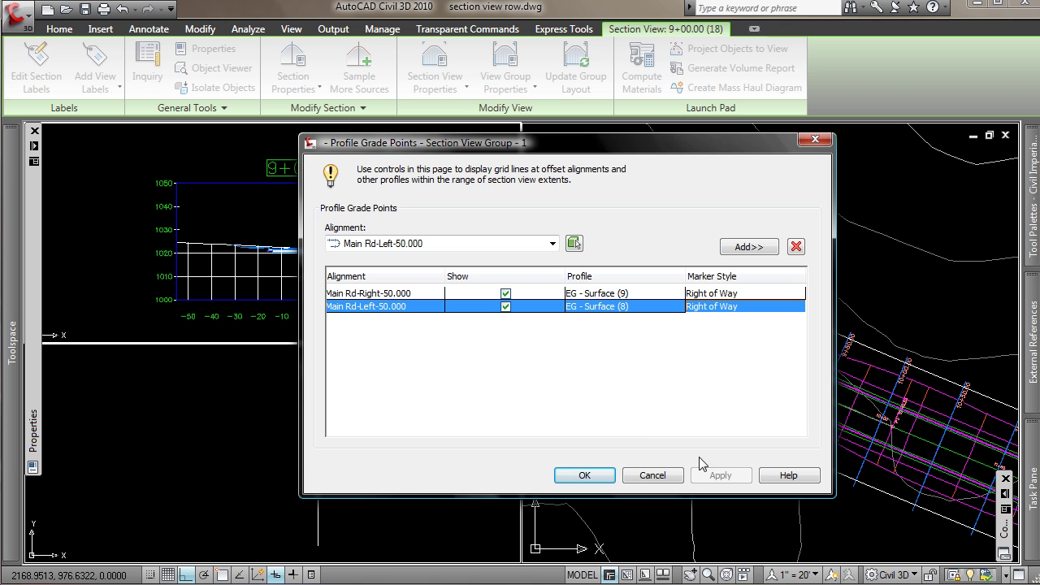
pyautogui.click(582, 476)
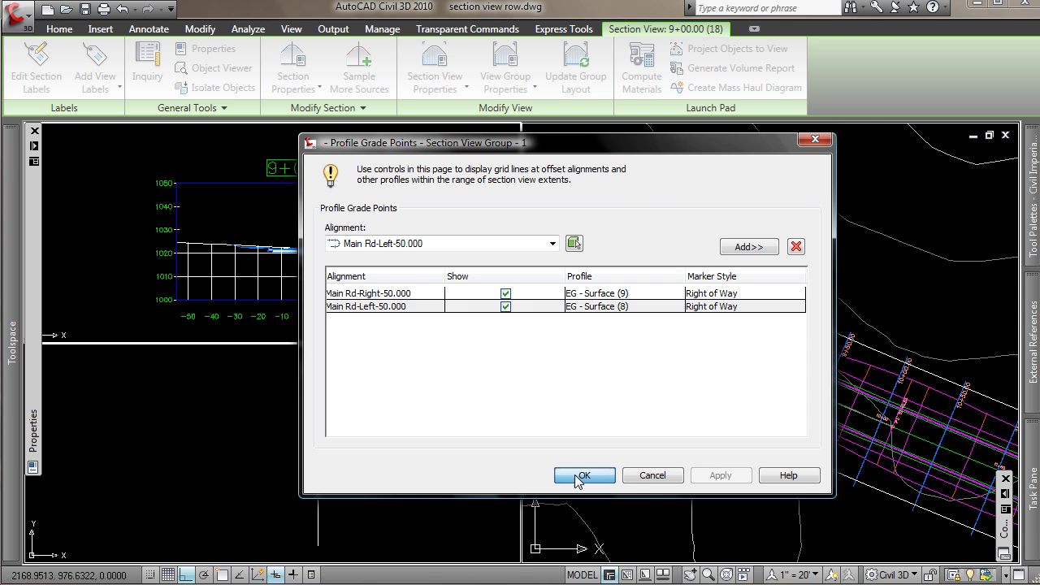
pyautogui.click(623, 482)
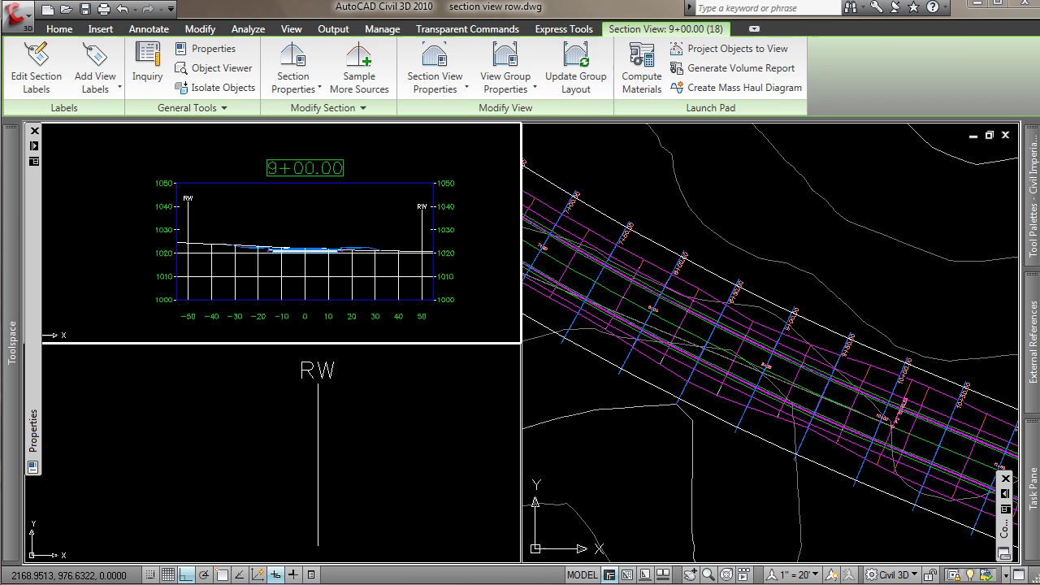
# Bring sections 8+00.00 and 8+50.00 into view and select the left 50-ft offset alignment in plan.
pyautogui.press('Escape')
pyautogui.scroll(-8, 323, 244)
pyautogui.scroll(5, 323, 244)
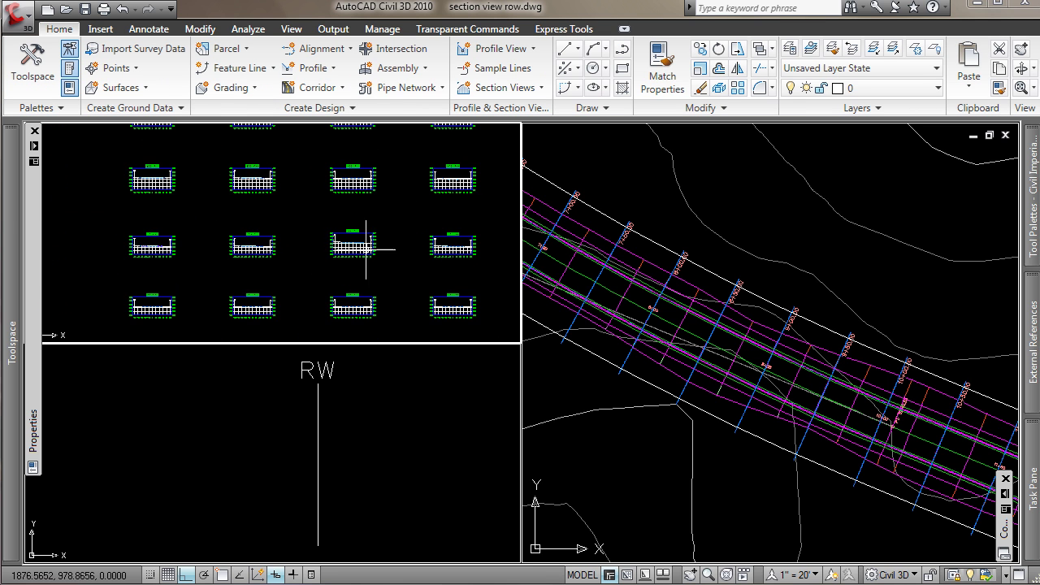
pyautogui.moveTo(343, 216); pyautogui.dragTo(161, 251, button='middle')
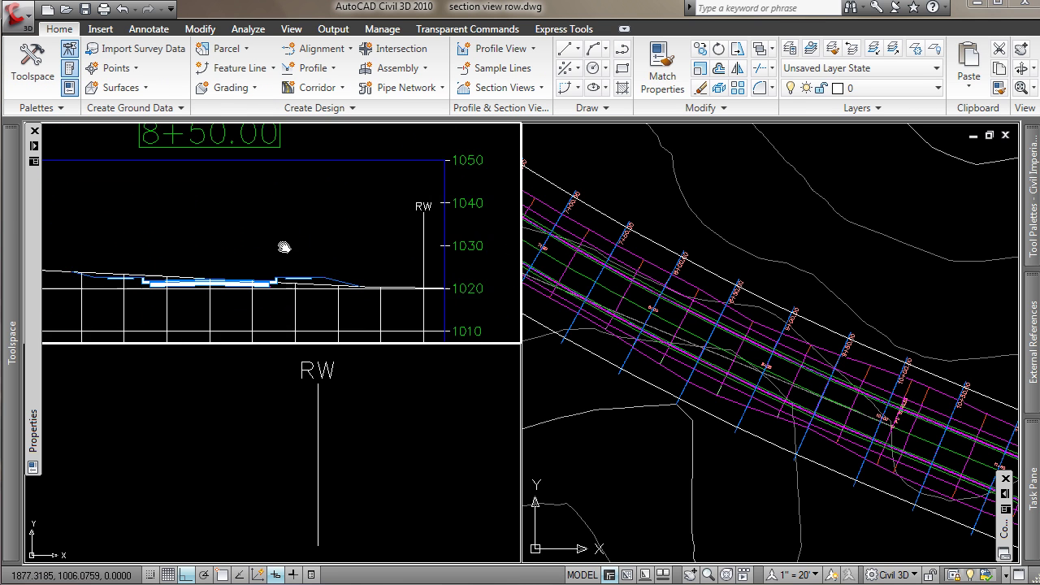
pyautogui.scroll(-2, 363, 249)
pyautogui.moveTo(267, 239); pyautogui.dragTo(399, 239, button='middle')
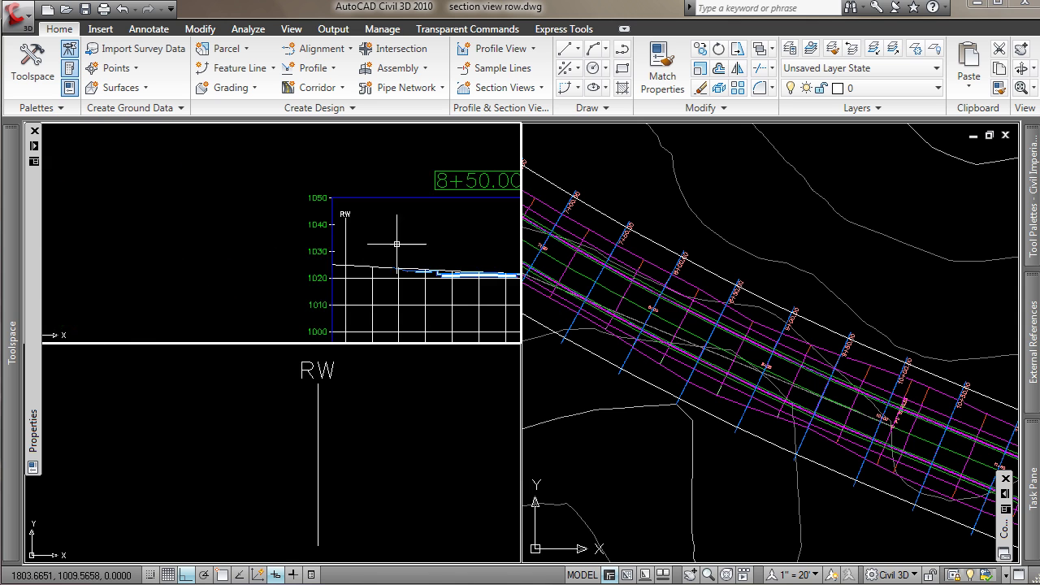
pyautogui.scroll(-2, 284, 239)
pyautogui.scroll(5, 195, 257)
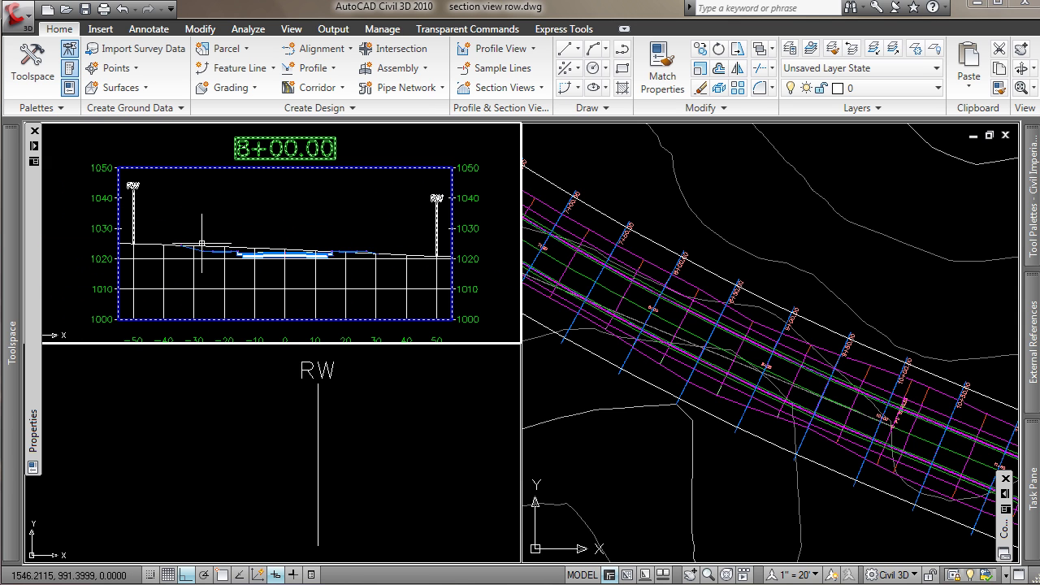
pyautogui.click(680, 281)
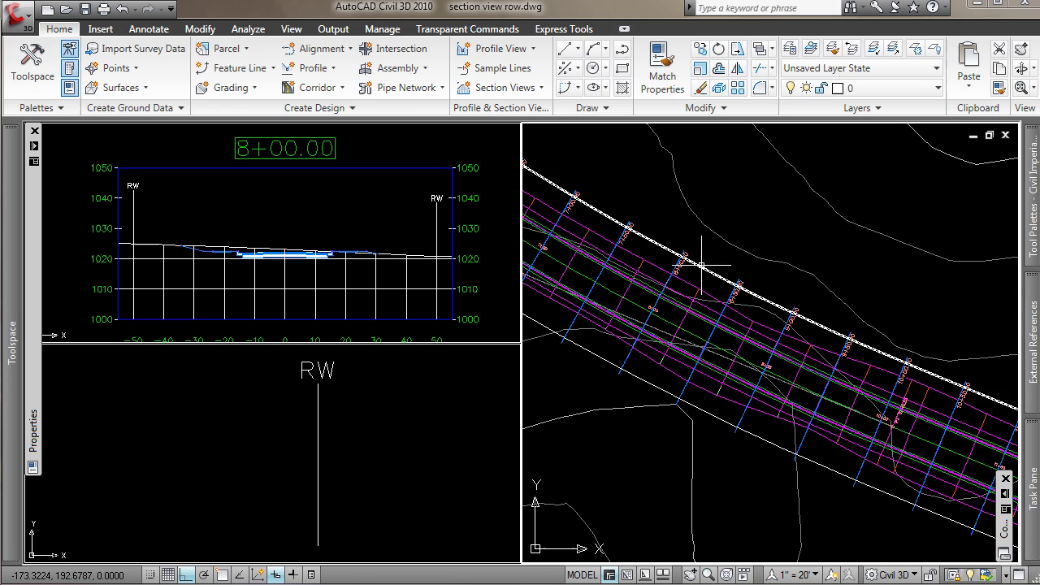
pyautogui.click(759, 286)
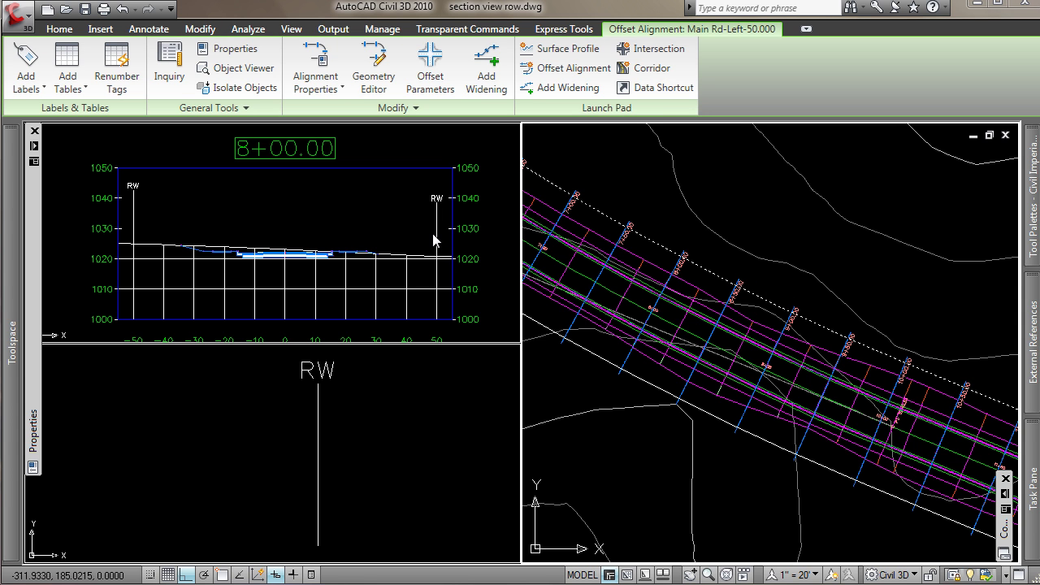
pyautogui.click(377, 405)
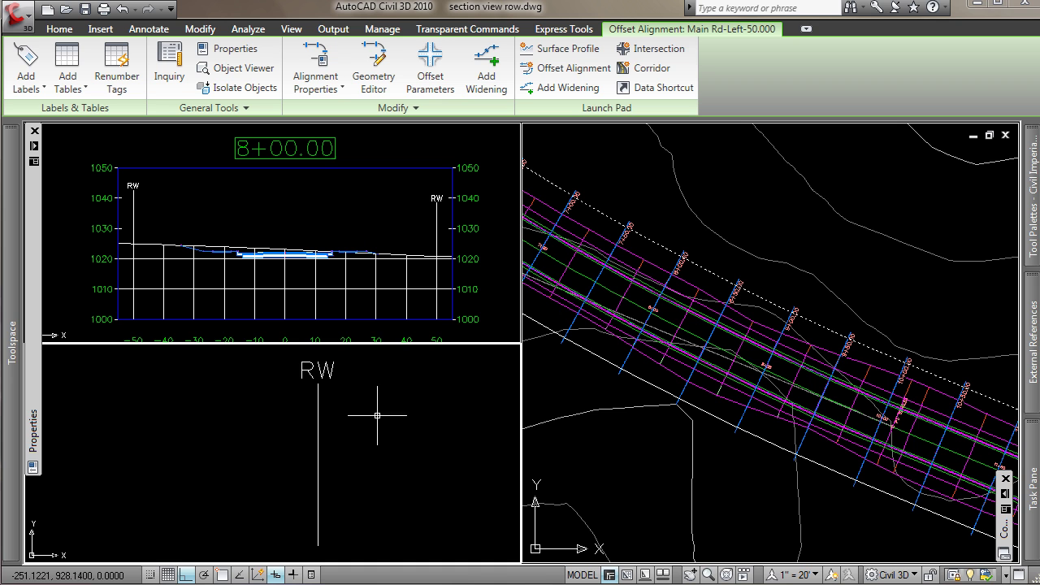
# Start an in-place edit of the ROW block reference.
pyautogui.click(375, 413)
pyautogui.press('Escape')
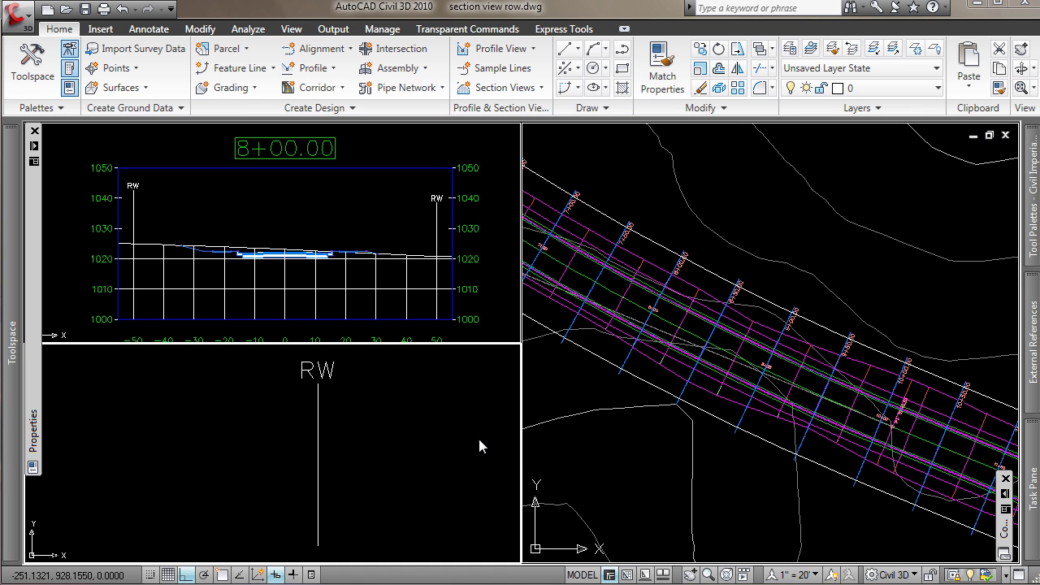
pyautogui.click(413, 435)
pyautogui.click(339, 407)
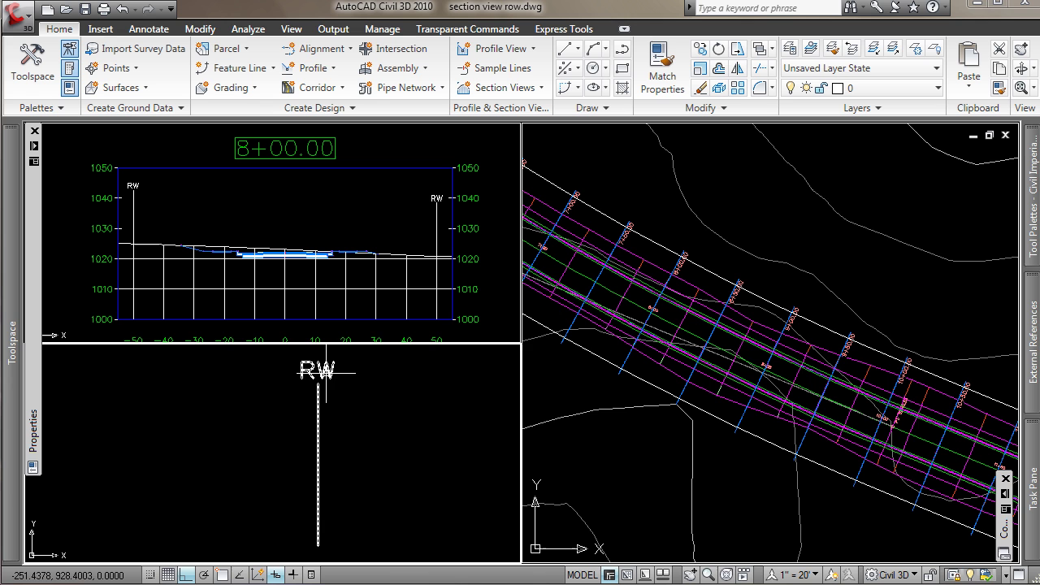
pyautogui.moveTo(326, 412); pyautogui.dragTo(406, 399, button='middle')
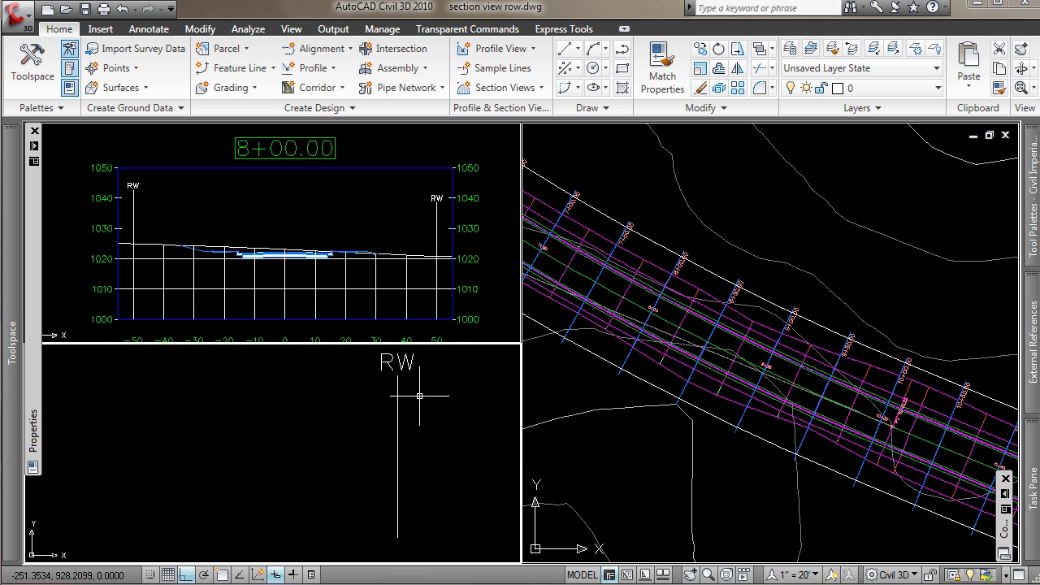
pyautogui.click(398, 396)
pyautogui.rightClick(398, 396)
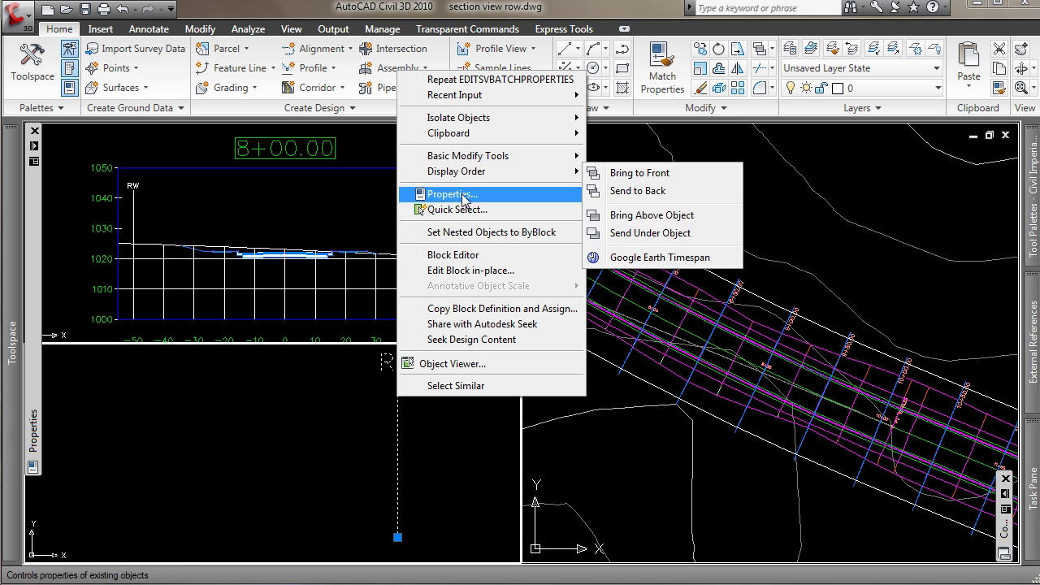
pyautogui.click(464, 271)
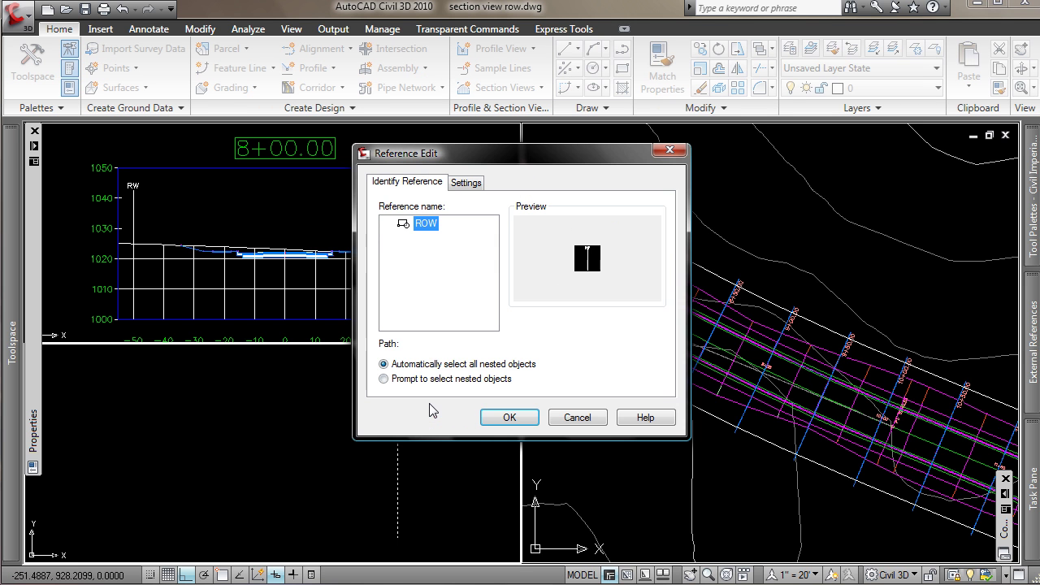
pyautogui.click(433, 417)
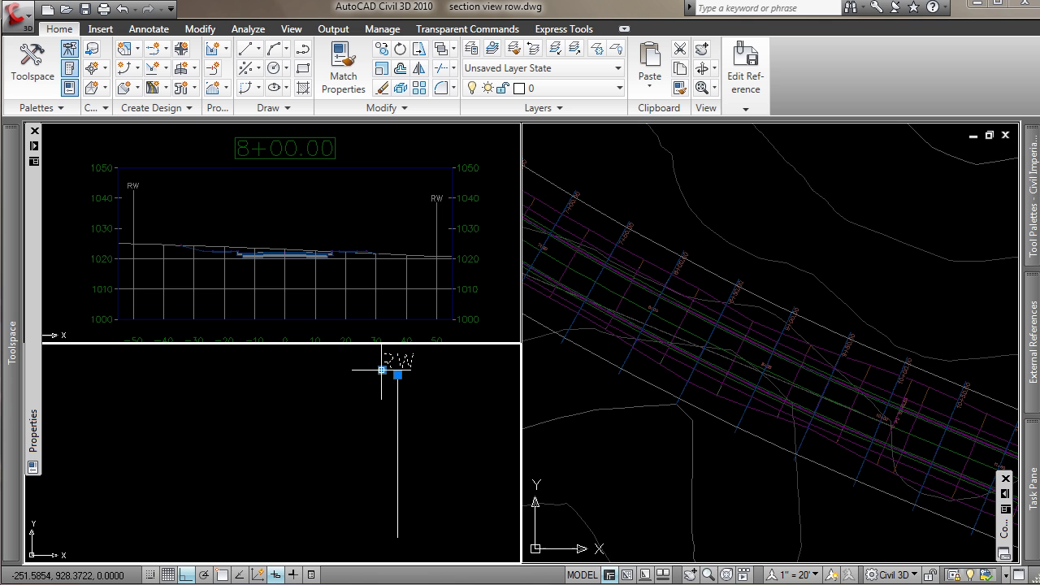
# Move the RW text with Endpoint snap and rotate it vertically beside the marker line.
pyautogui.write('m')
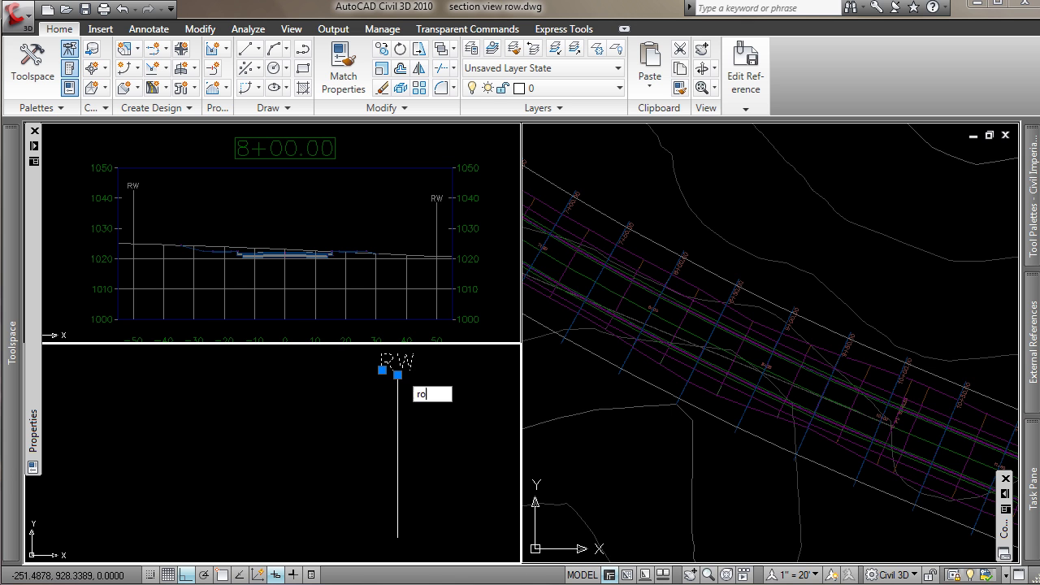
pyautogui.press('Return')
pyautogui.keyDown('shift'); pyautogui.rightClick(398, 374); pyautogui.keyUp('shift')
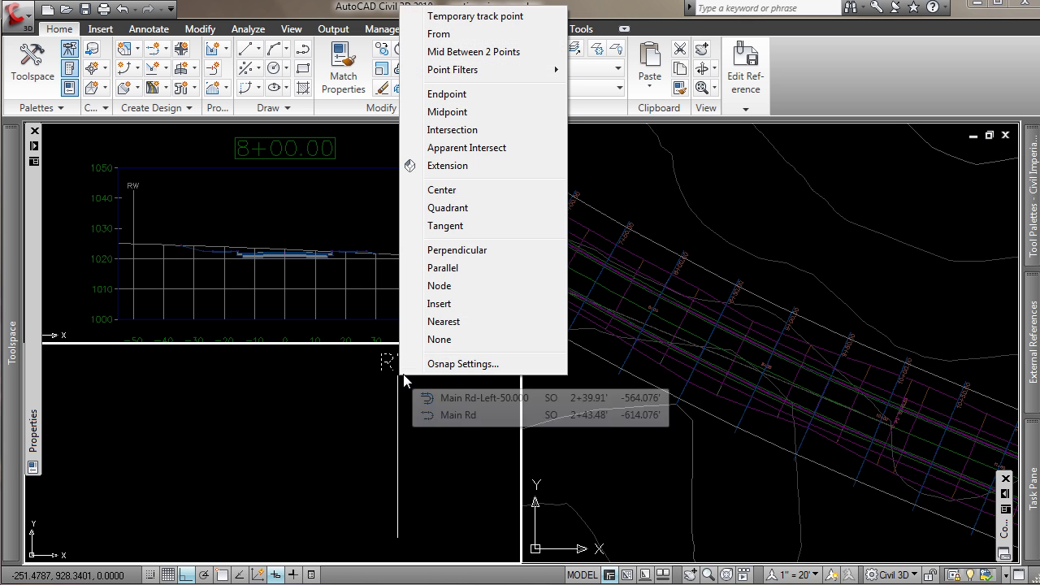
pyautogui.click(465, 101)
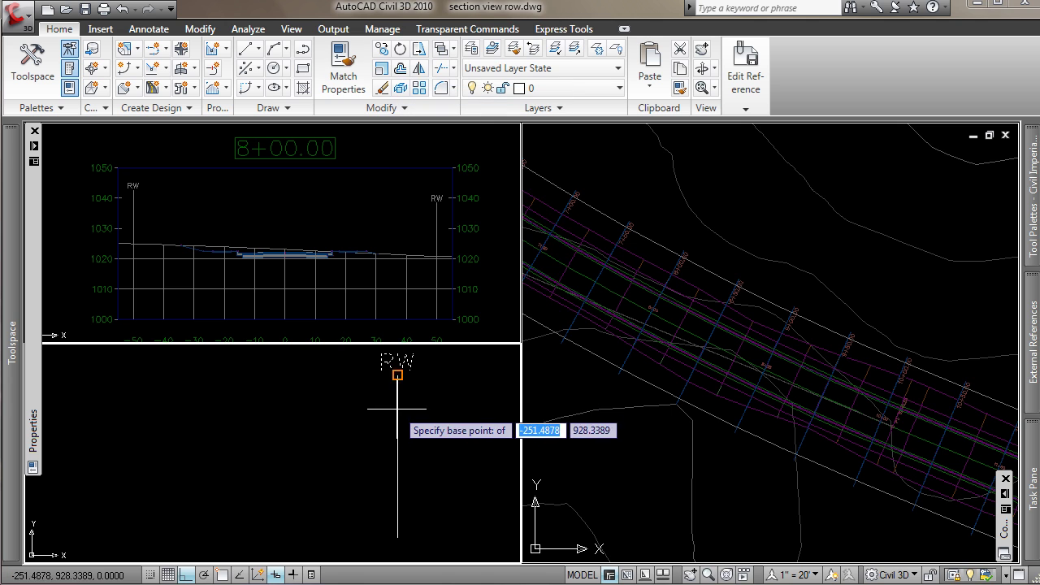
pyautogui.click(397, 372)
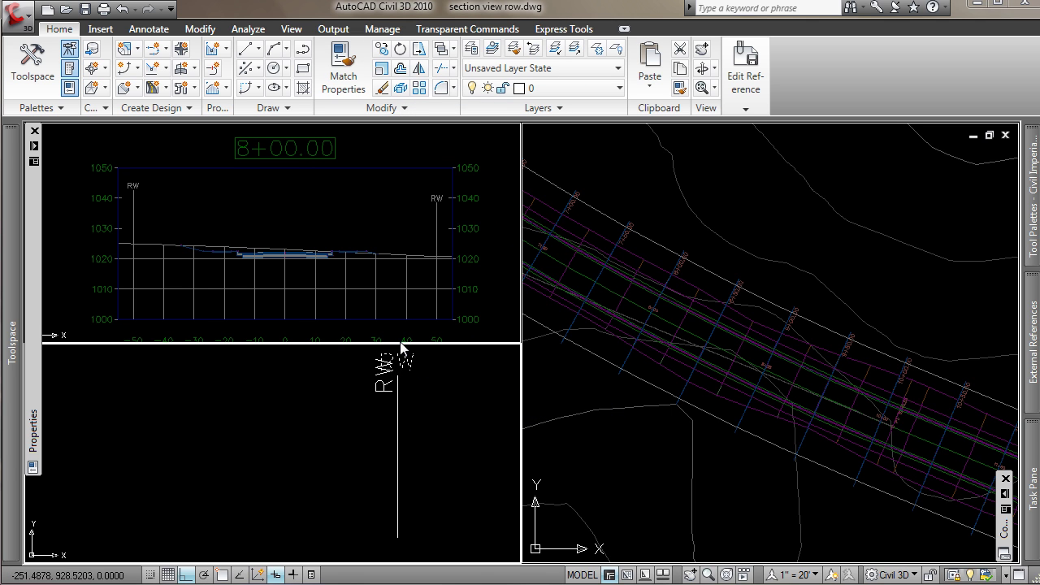
pyautogui.click(398, 367)
pyautogui.click(389, 375)
pyautogui.click(397, 374)
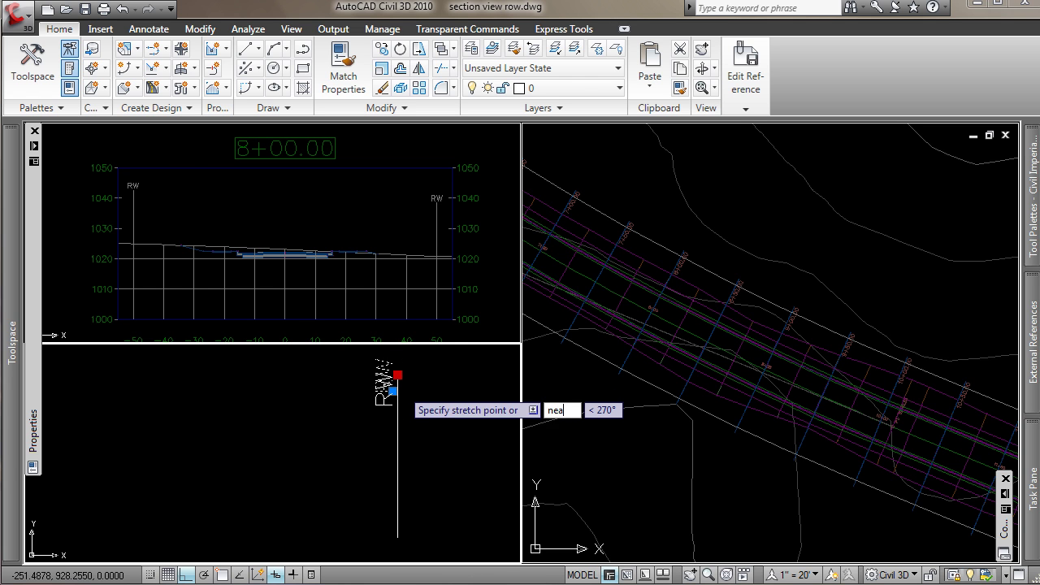
pyautogui.click(395, 394)
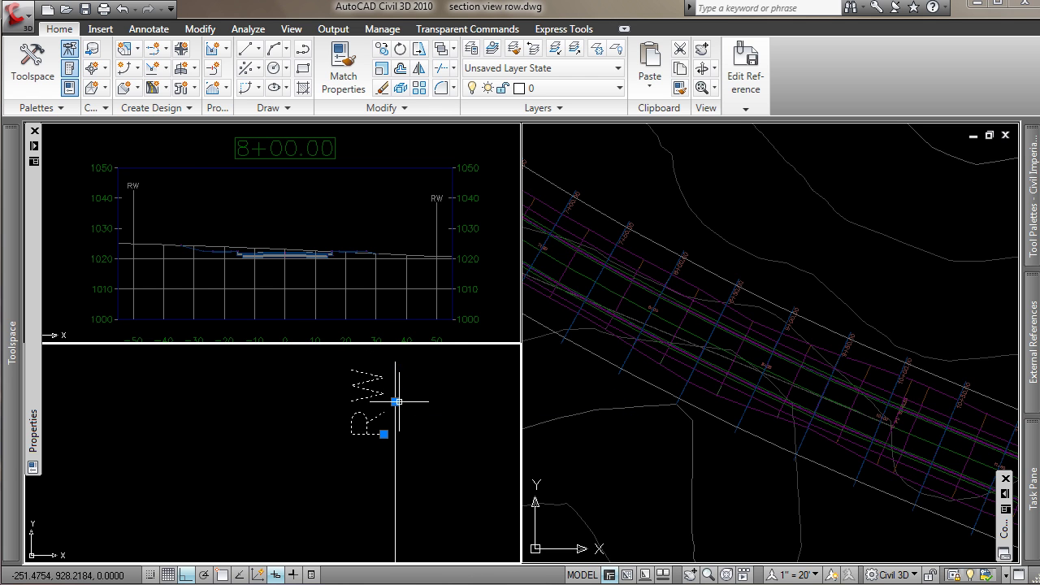
pyautogui.scroll(-1, 467, 416)
pyautogui.press('Escape')
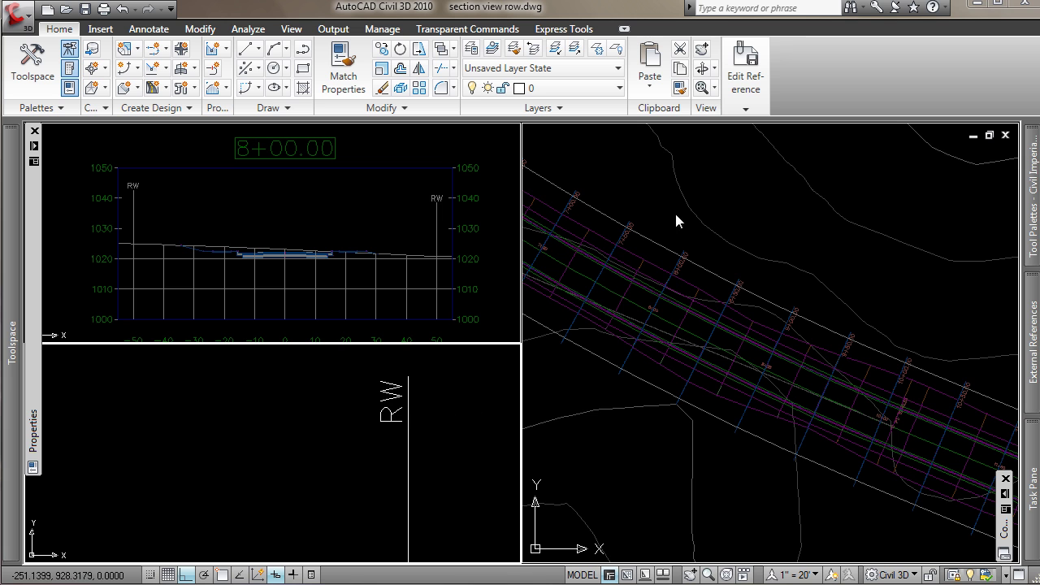
# Save the in-place edits to the ROW block.
pyautogui.click(745, 77)
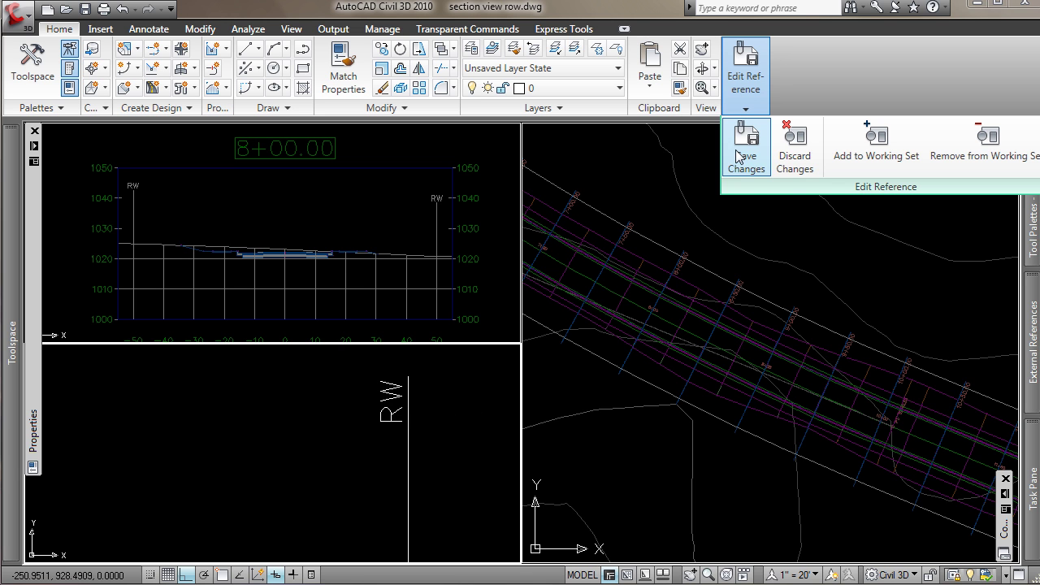
pyautogui.click(741, 156)
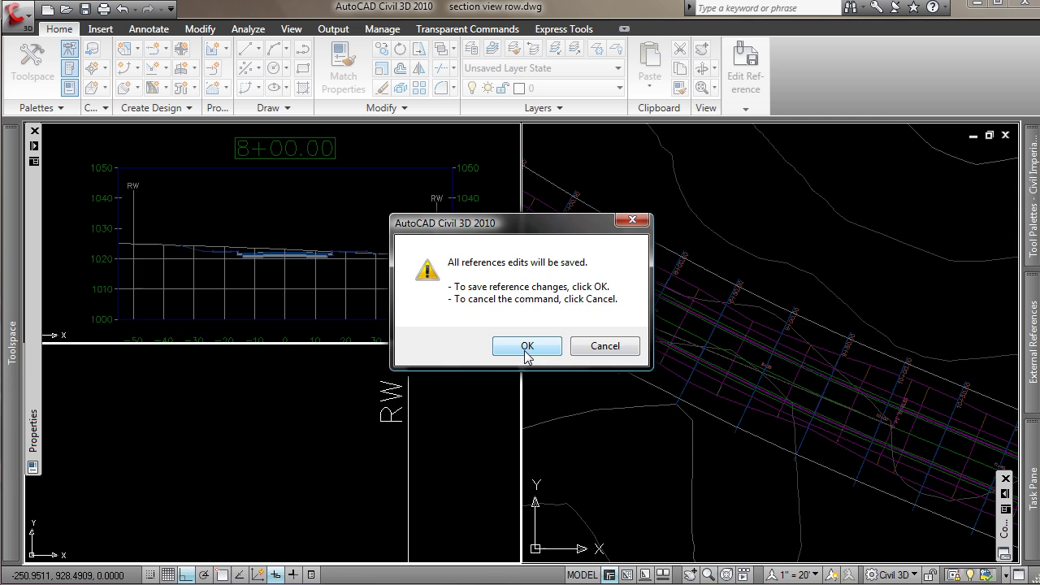
pyautogui.click(527, 347)
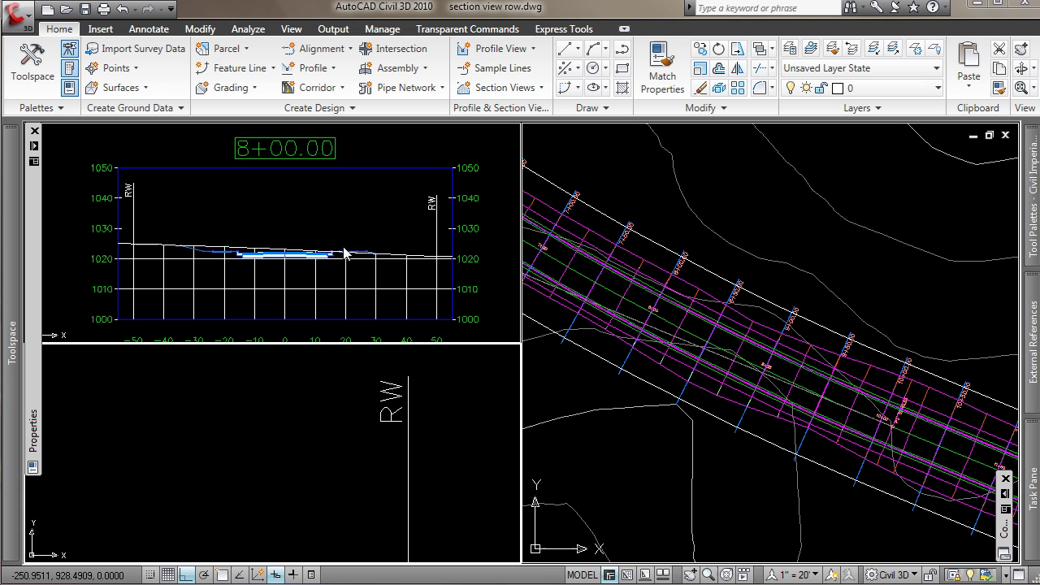
# Review section 8+00.00 and the RW block viewport to confirm the vertical labels.
pyautogui.click(327, 226)
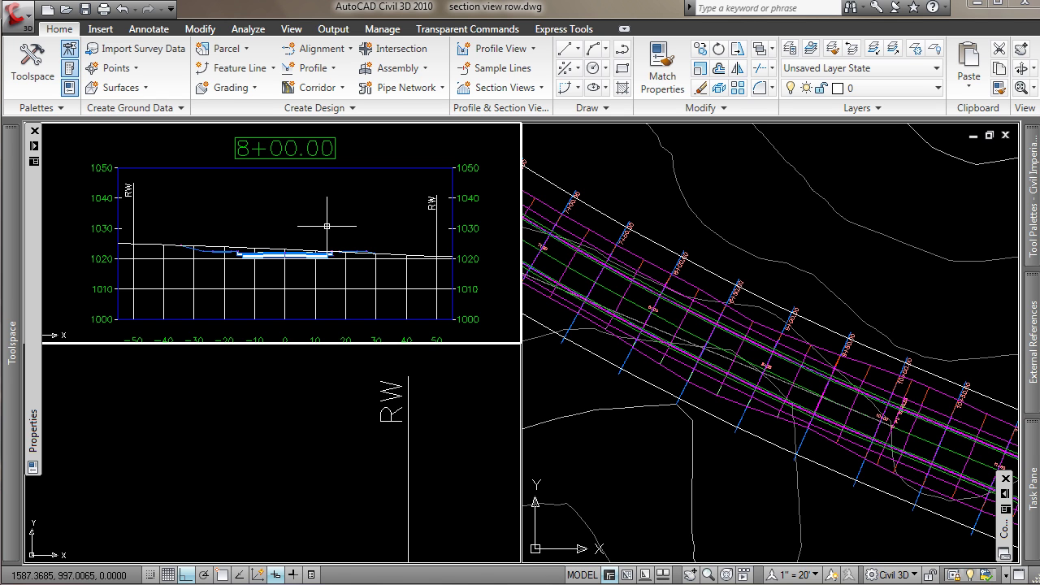
pyautogui.click(321, 413)
pyautogui.scroll(-2, 314, 410)
pyautogui.moveTo(316, 417); pyautogui.dragTo(257, 398, button='middle')
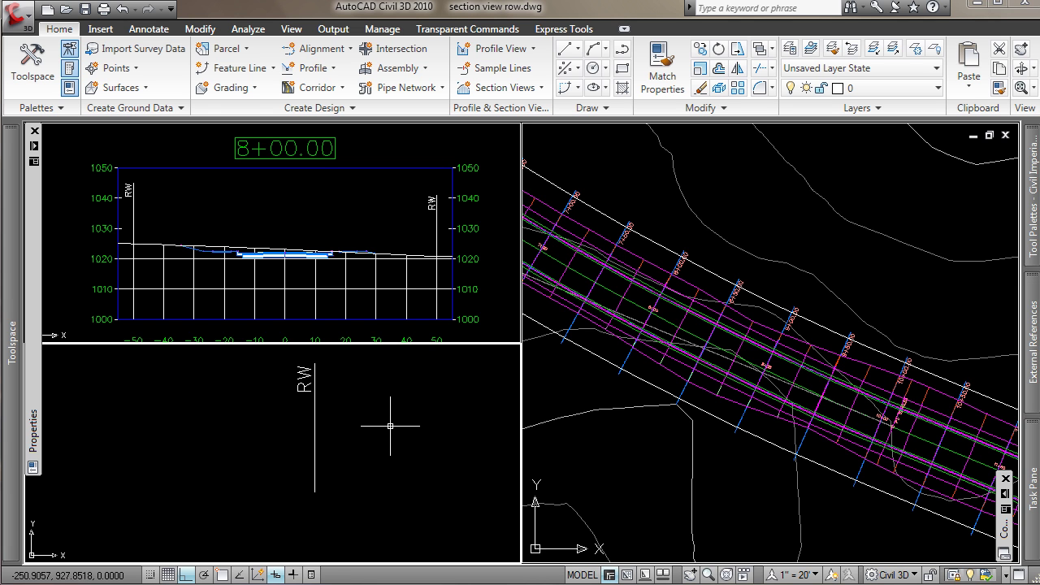
pyautogui.moveTo(390, 426)
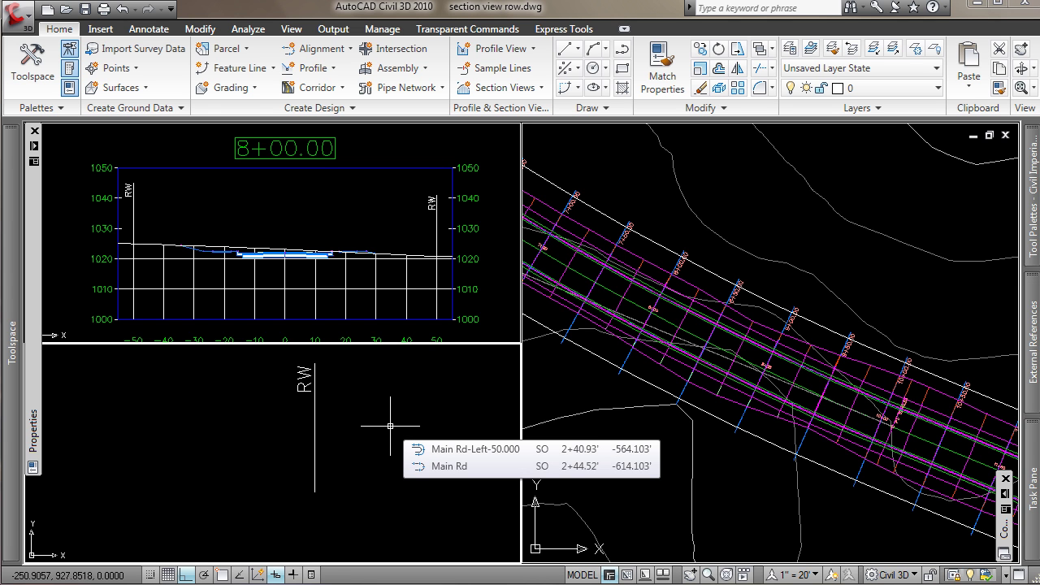